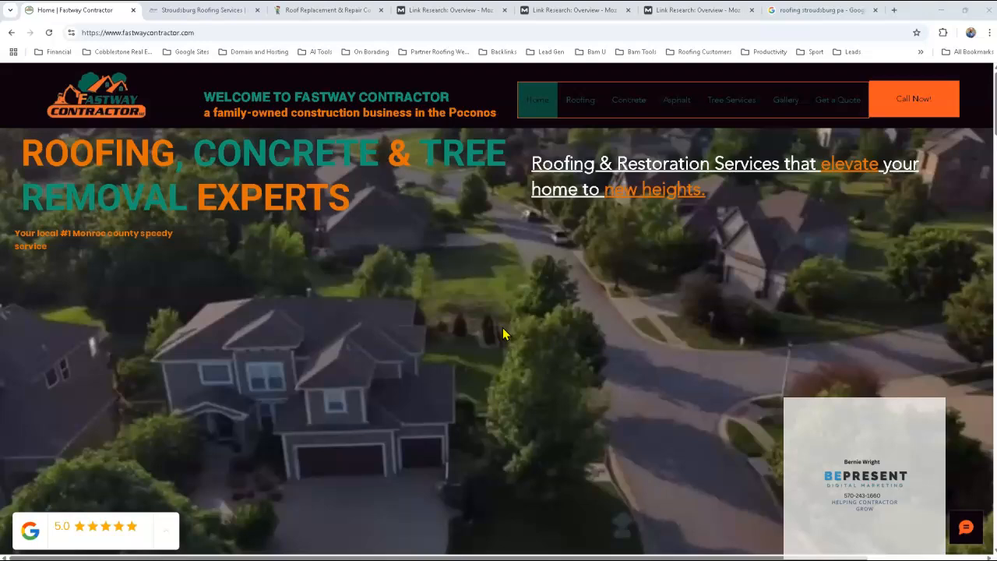
Review the Fastway Contractor homepage's sections from service locations through Why Choose Us, including its text and team photos
scroll(549, 308, "down", 9)
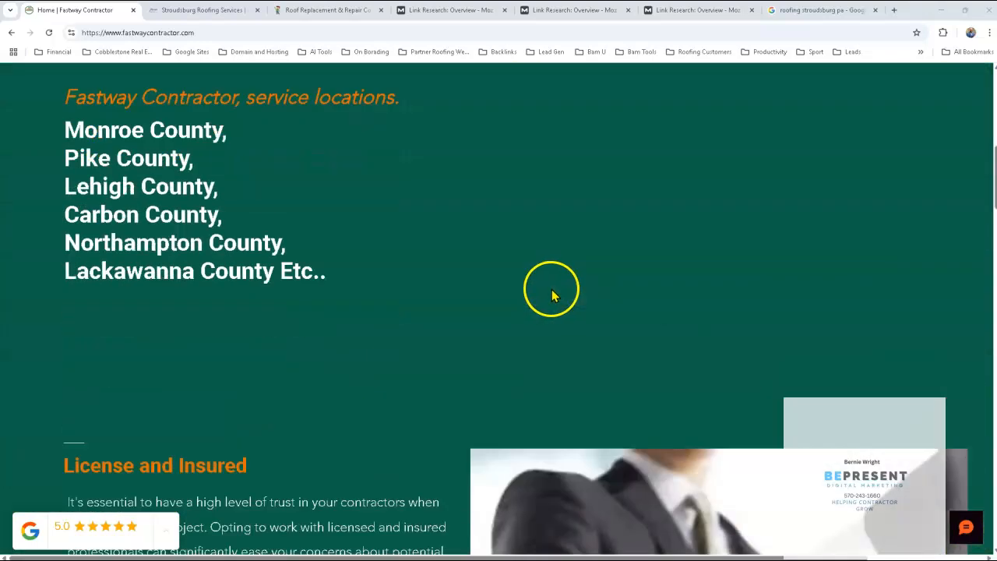
scroll(552, 293, "down", 9)
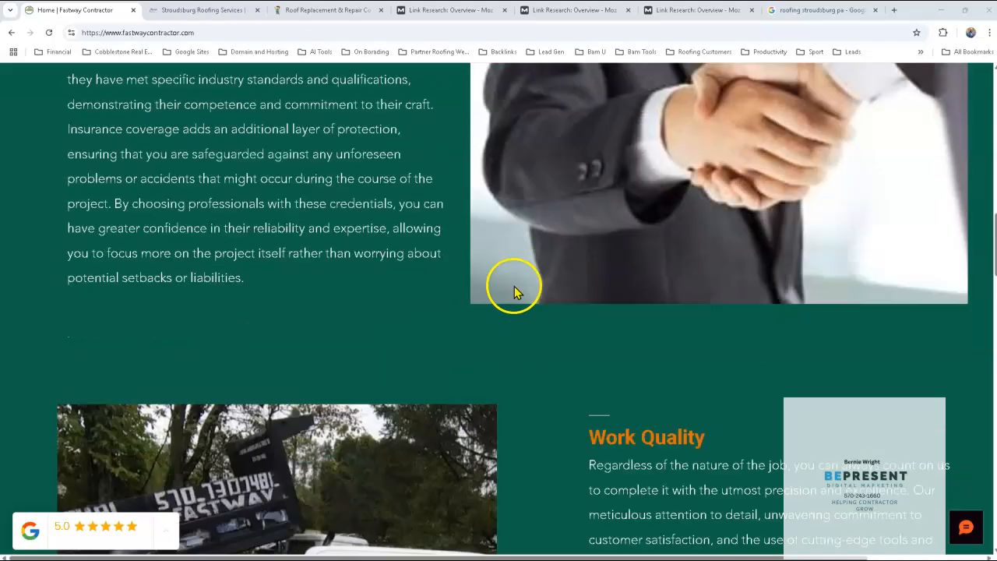
scroll(512, 292, "down", 4)
scroll(216, 207, "down", 3)
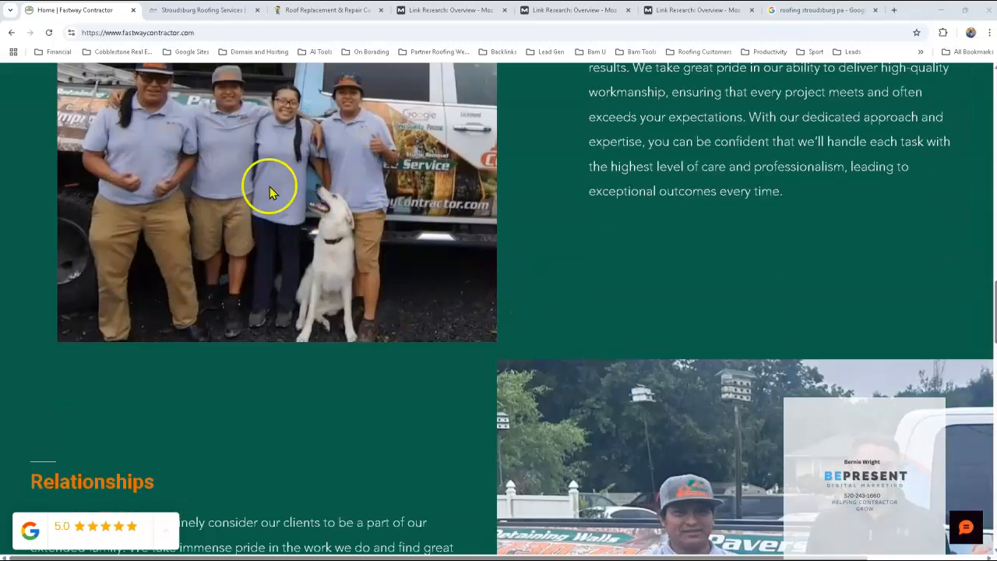
scroll(328, 211, "up", 1)
scroll(596, 278, "down", 2)
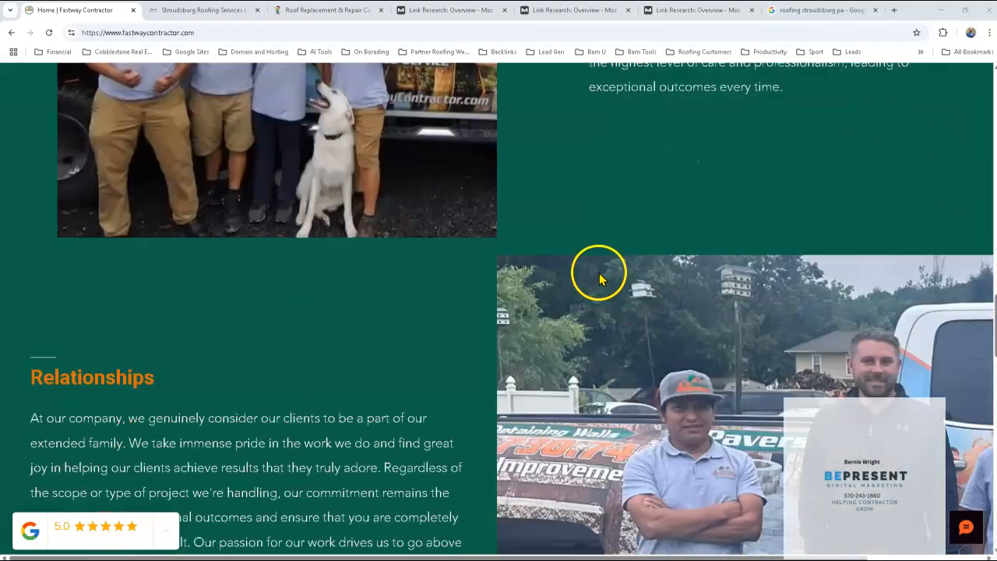
scroll(599, 278, "down", 9)
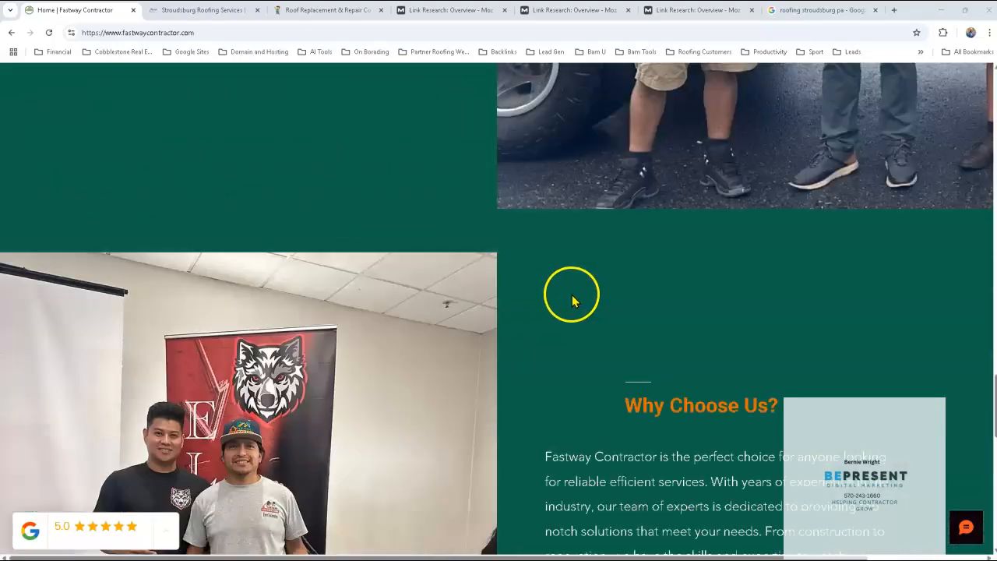
scroll(778, 202, "up", 10)
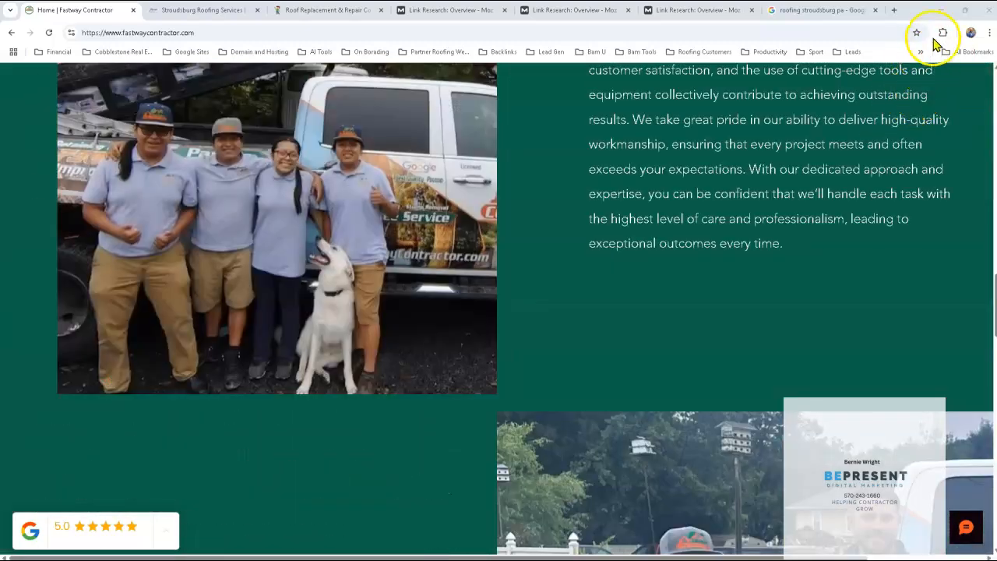
Open the browser's extensions list and examine the Fastway homepage's headline banner and service-locations area
left_click(943, 35)
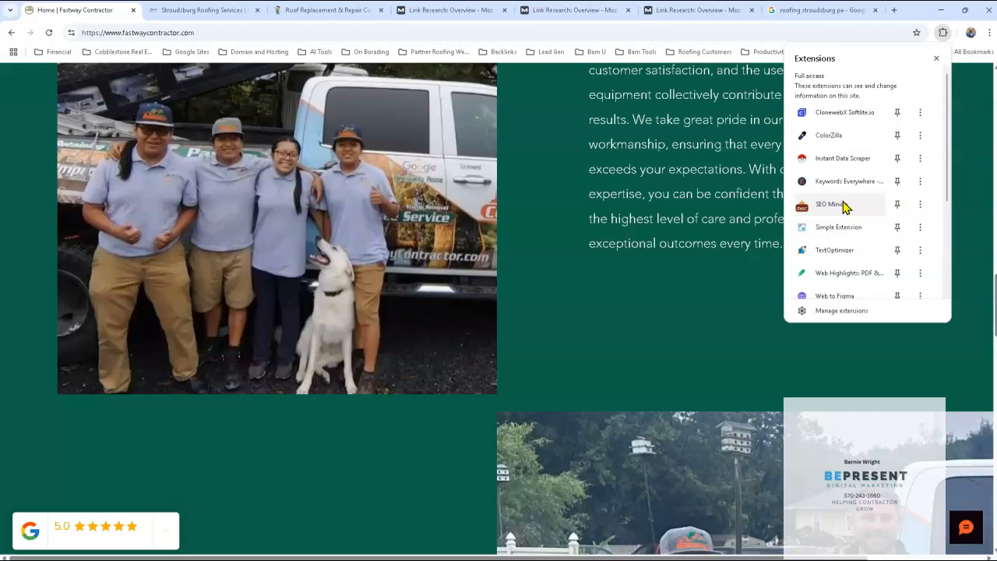
scroll(485, 232, "up", 12)
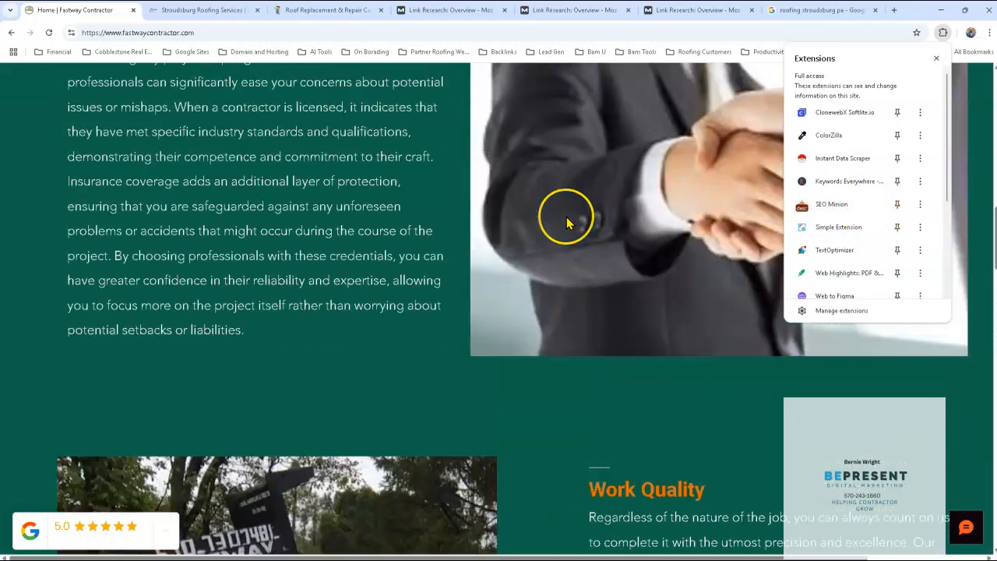
scroll(567, 224, "up", 6)
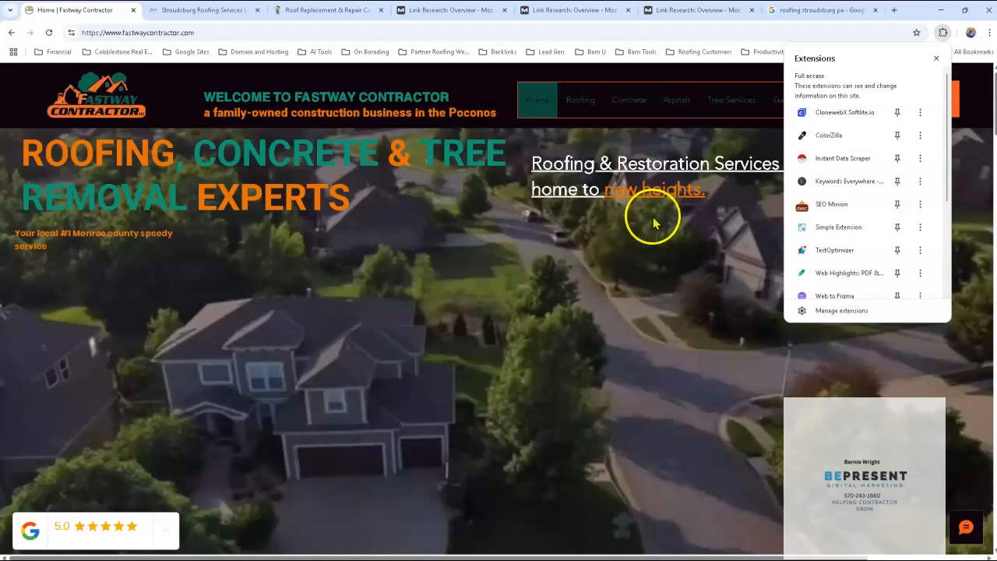
scroll(638, 241, "down", 3)
scroll(612, 267, "down", 3)
scroll(496, 272, "up", 3)
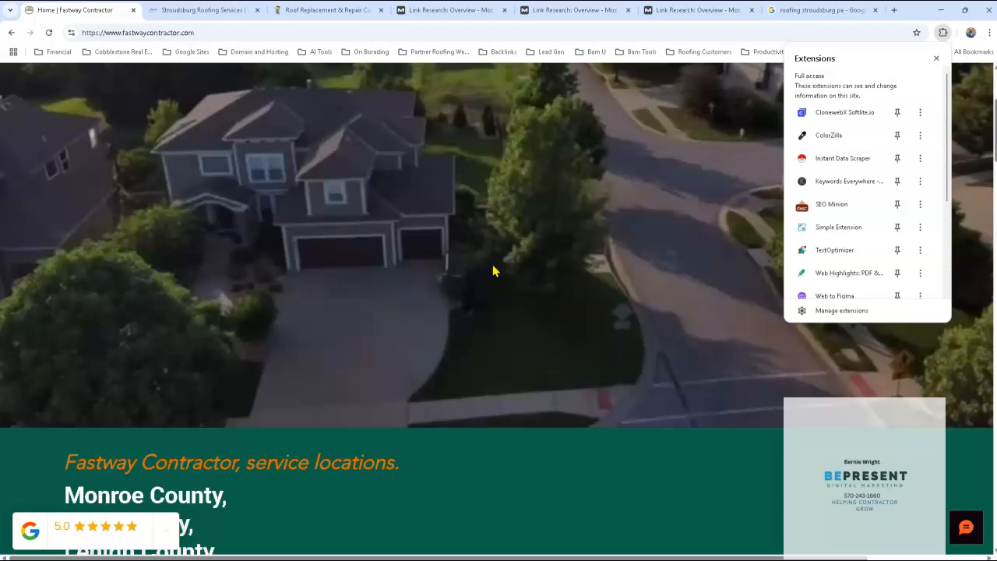
Run SEO Minion's on-page SEO analysis on the Fastway Contractor homepage, check its word count, and close the analysis
left_click(838, 207)
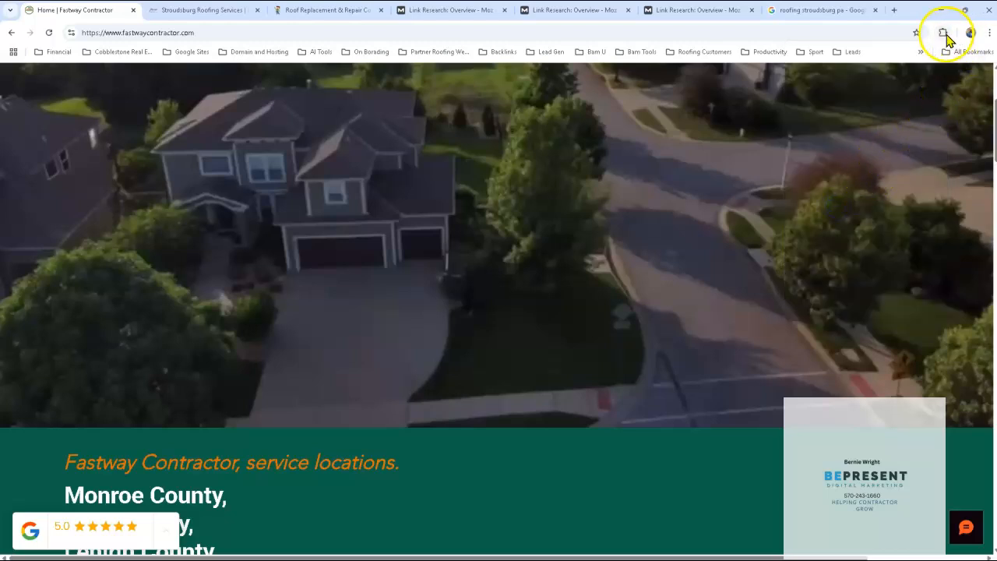
left_click(943, 34)
left_click(845, 207)
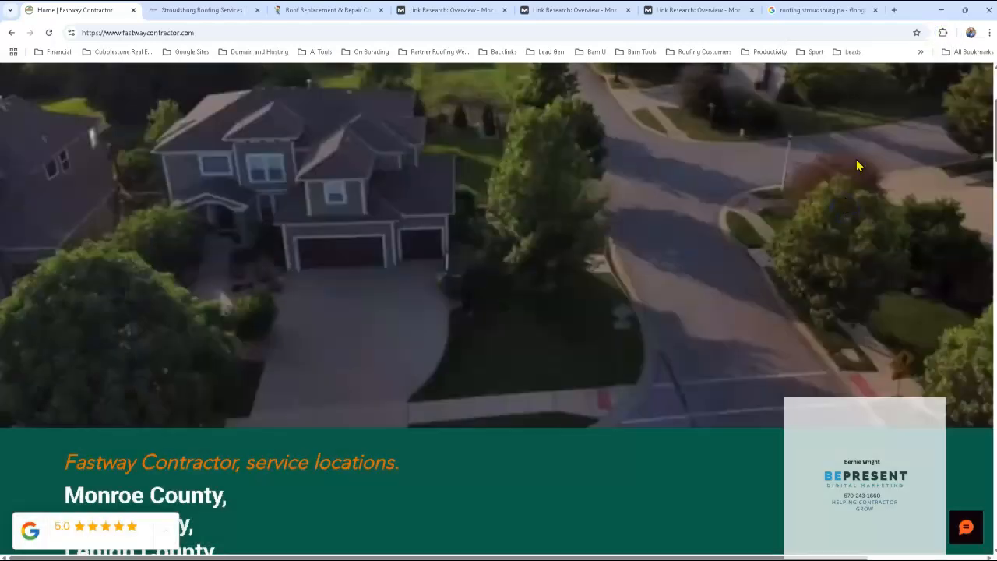
left_click(942, 35)
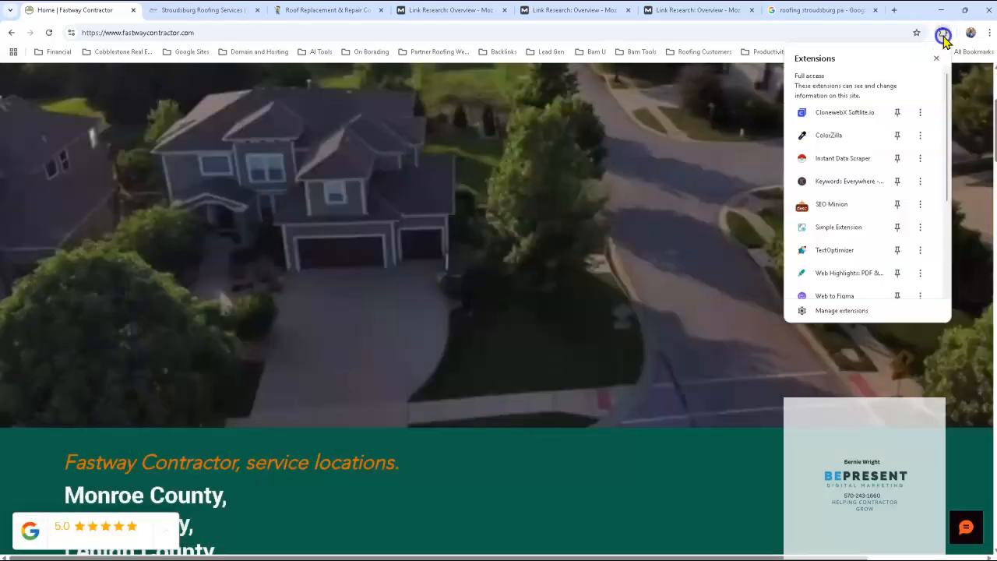
left_click(839, 204)
left_click(857, 152)
left_click(859, 148)
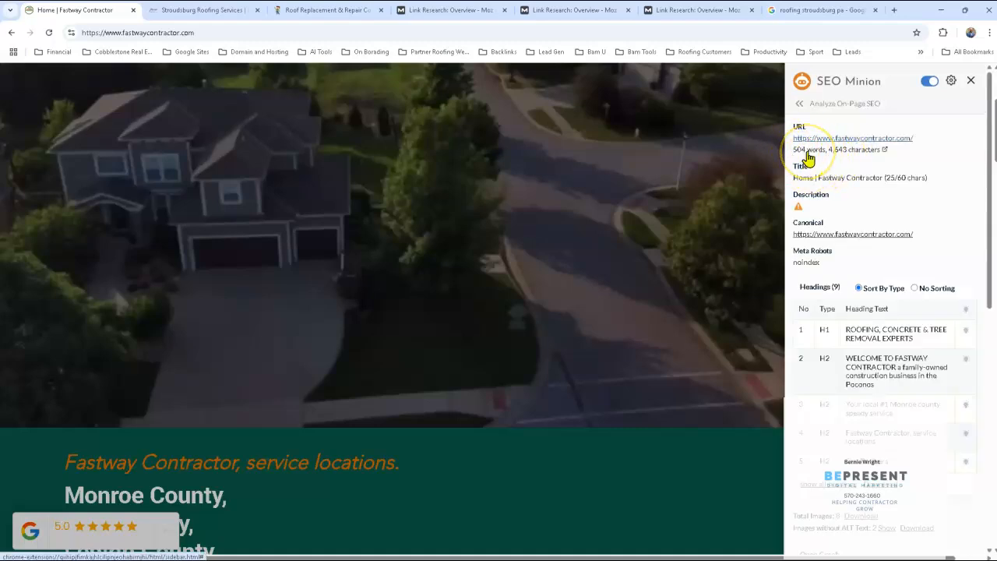
left_click(970, 81)
Switch to the Frankie Contractor website and review its homepage from the headline and request form through services and Why Choose sections
left_click(198, 11)
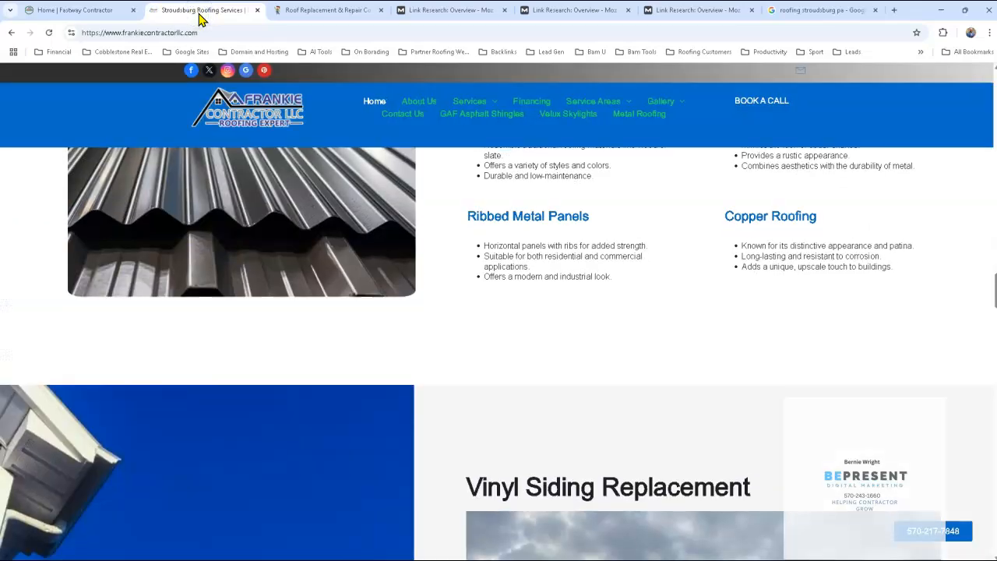
scroll(396, 450, "up", 10)
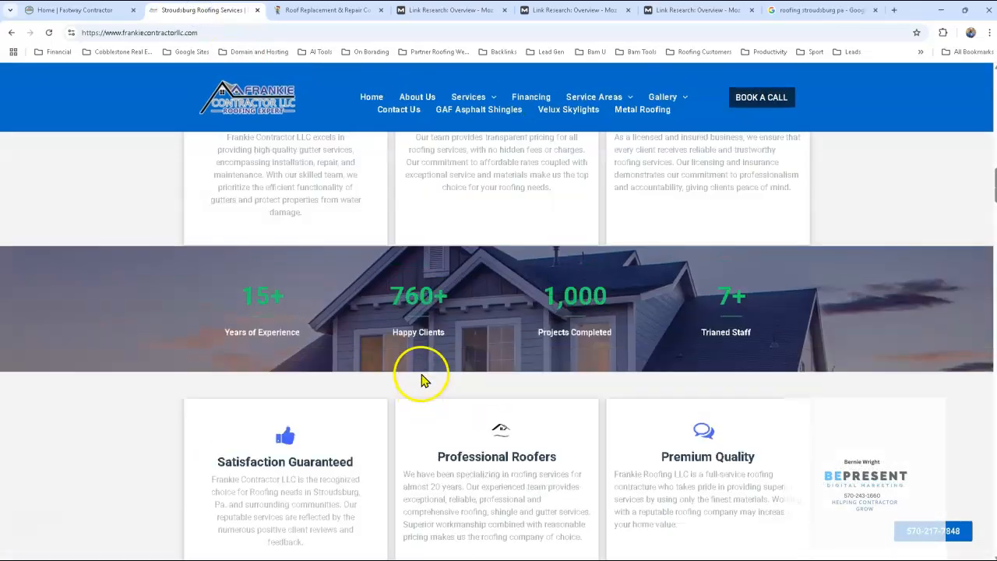
scroll(457, 387, "up", 10)
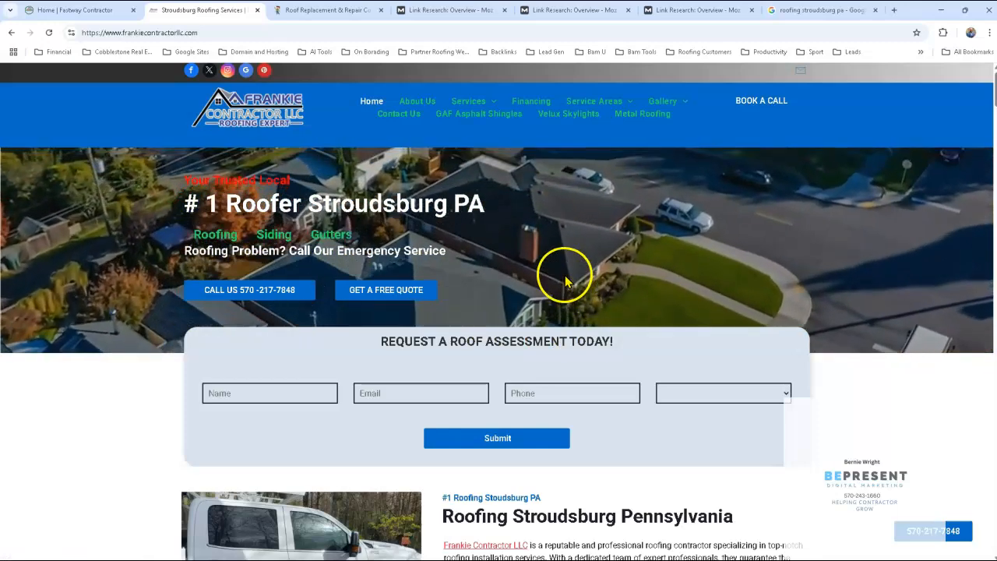
scroll(543, 252, "down", 2)
scroll(552, 256, "up", 2)
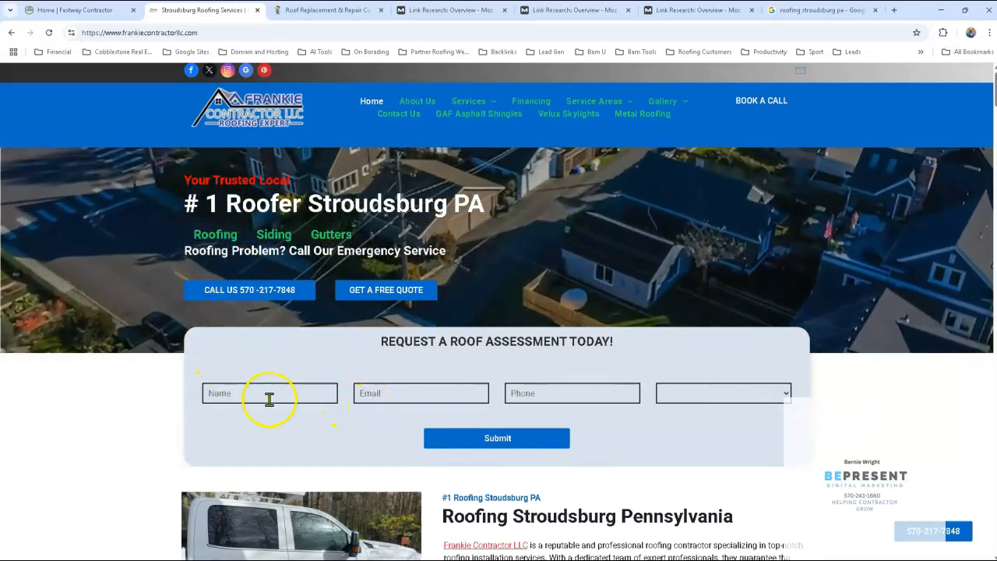
scroll(576, 377, "down", 2)
scroll(576, 377, "down", 10)
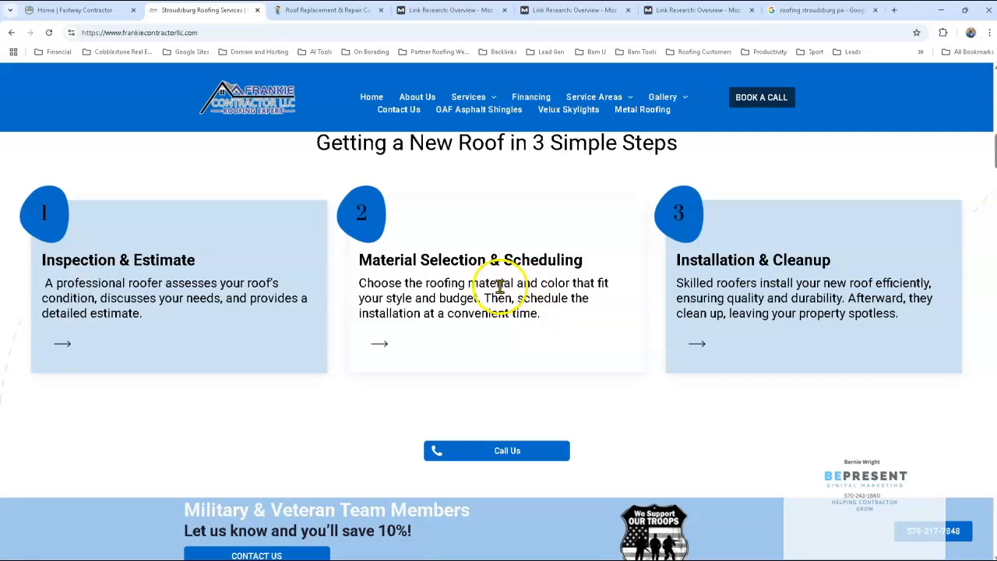
scroll(615, 272, "down", 4)
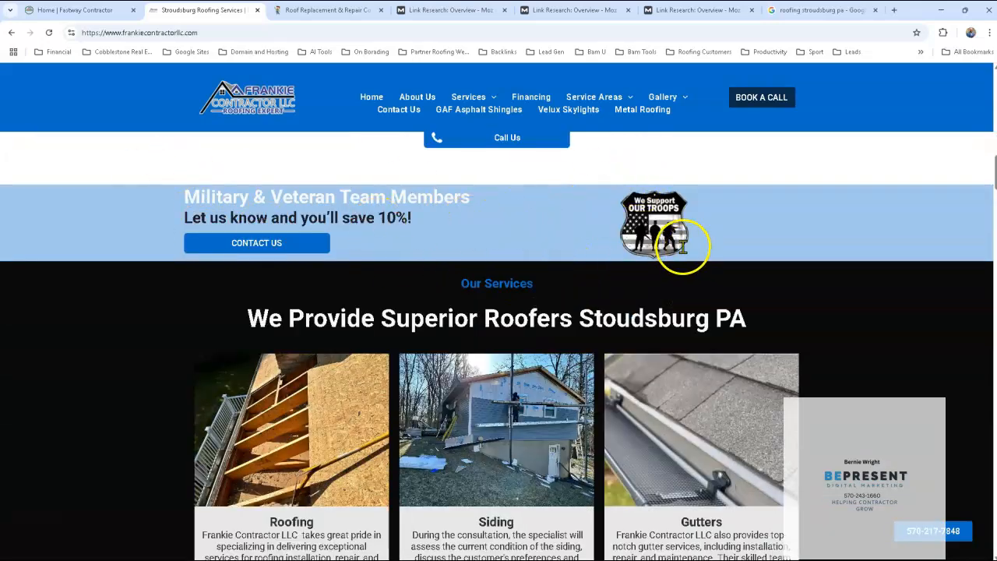
scroll(678, 245, "down", 5)
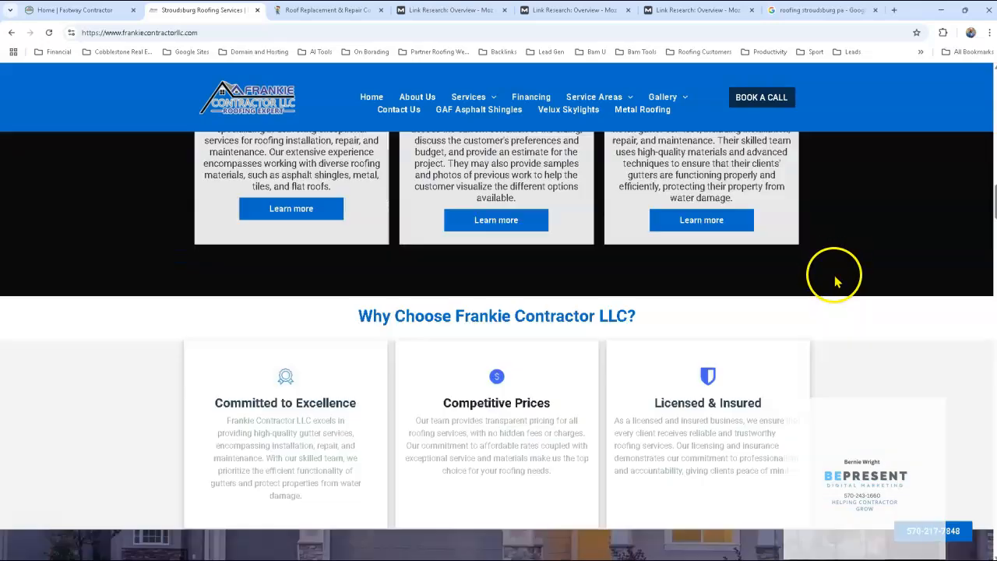
Run SEO Minion's on-page SEO analysis on the Frankie Contractor homepage, check its word count, and close the analysis
left_click(943, 33)
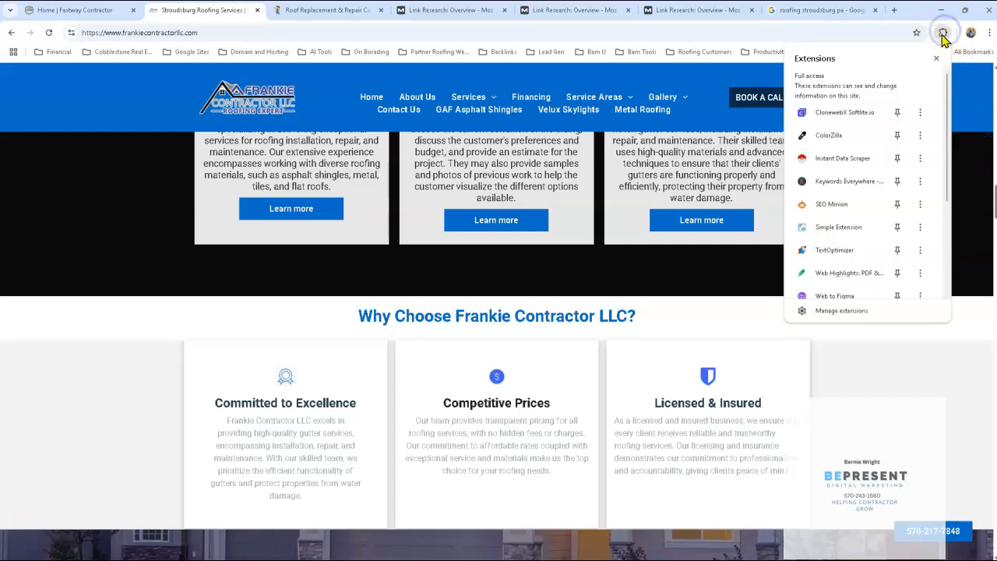
left_click(846, 204)
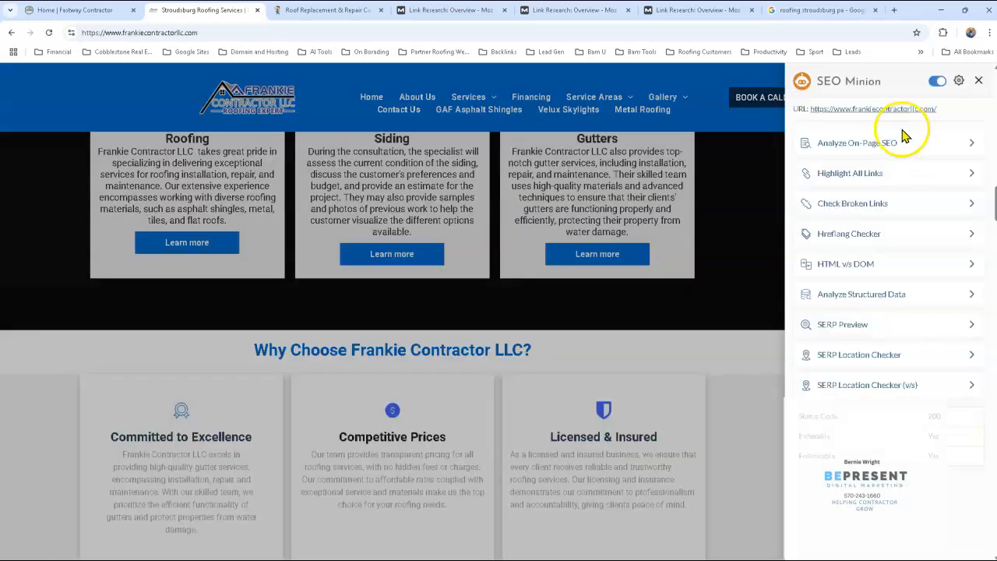
left_click(874, 142)
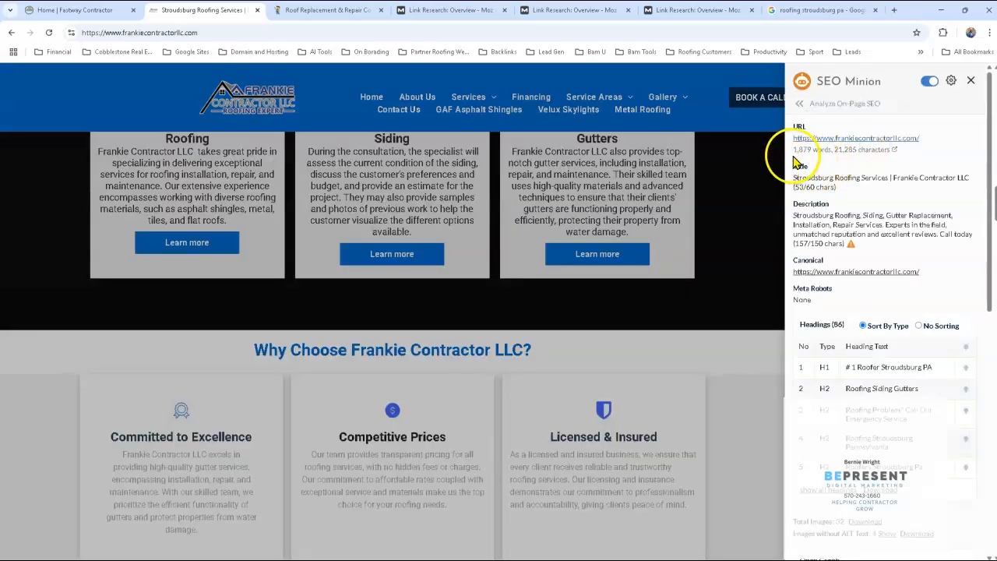
left_click(971, 81)
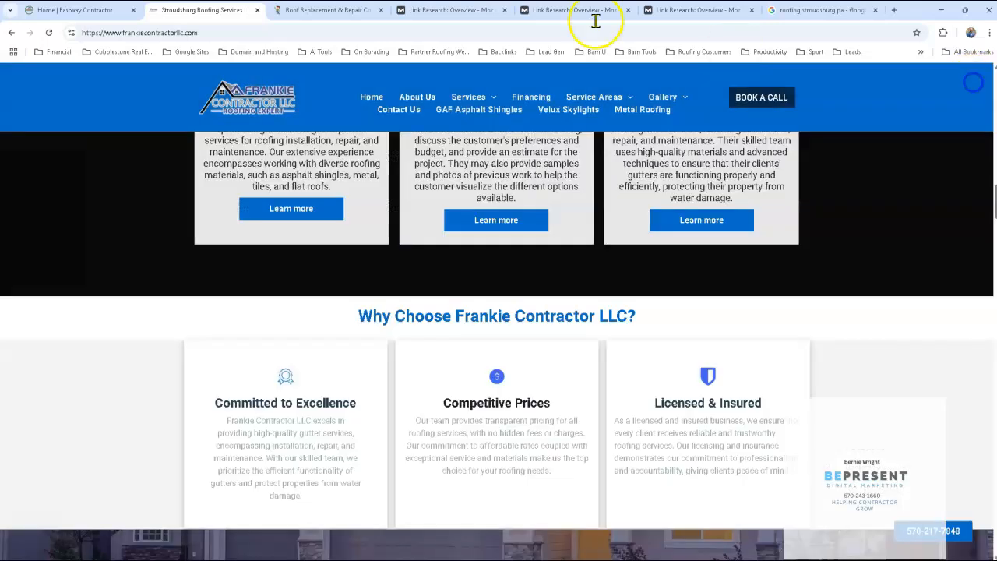
Switch to the O'Leary Roofing website and review its homepage content up to the free roof evaluation form
left_click(315, 13)
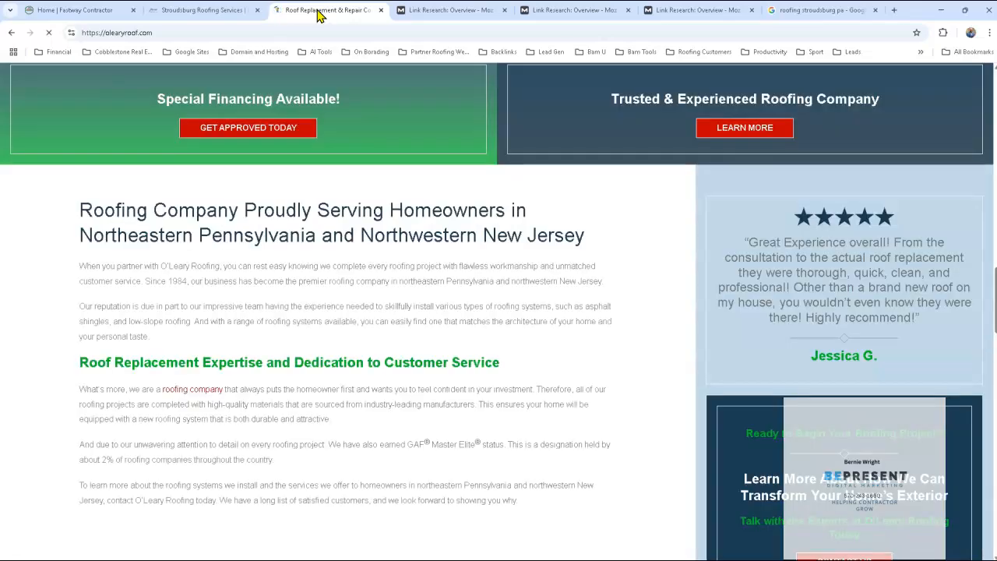
scroll(89, 367, "up", 9)
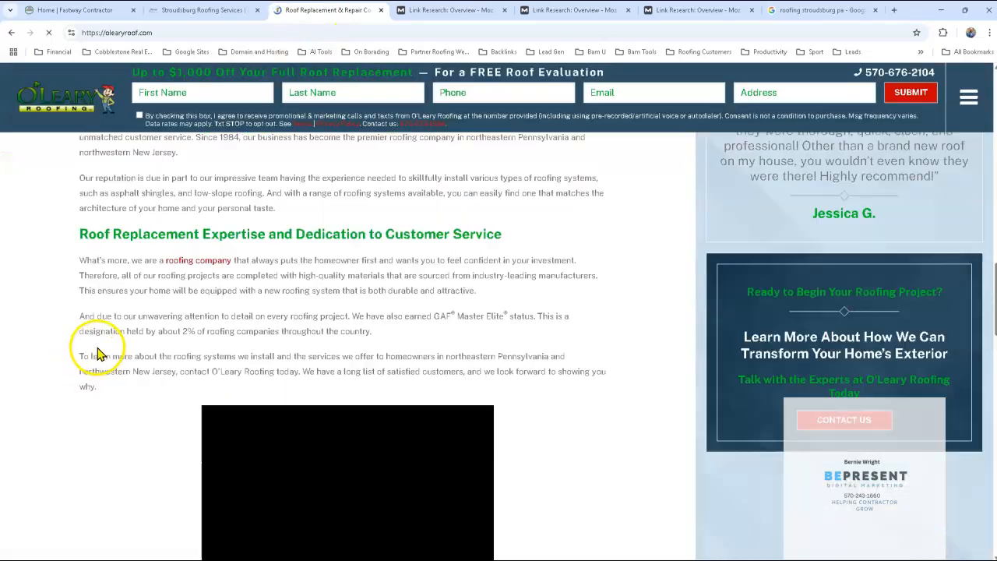
scroll(112, 334, "up", 5)
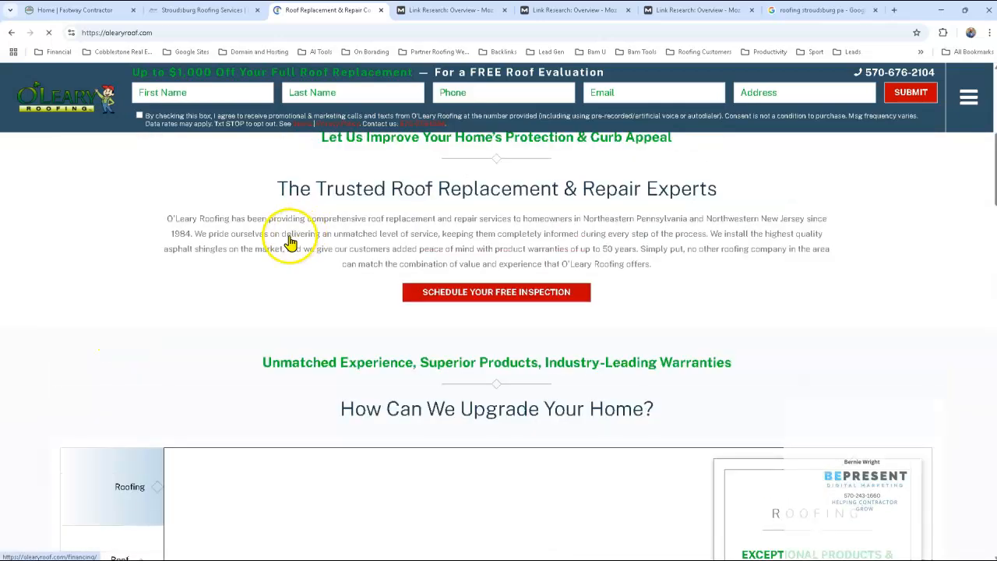
scroll(343, 265, "up", 3)
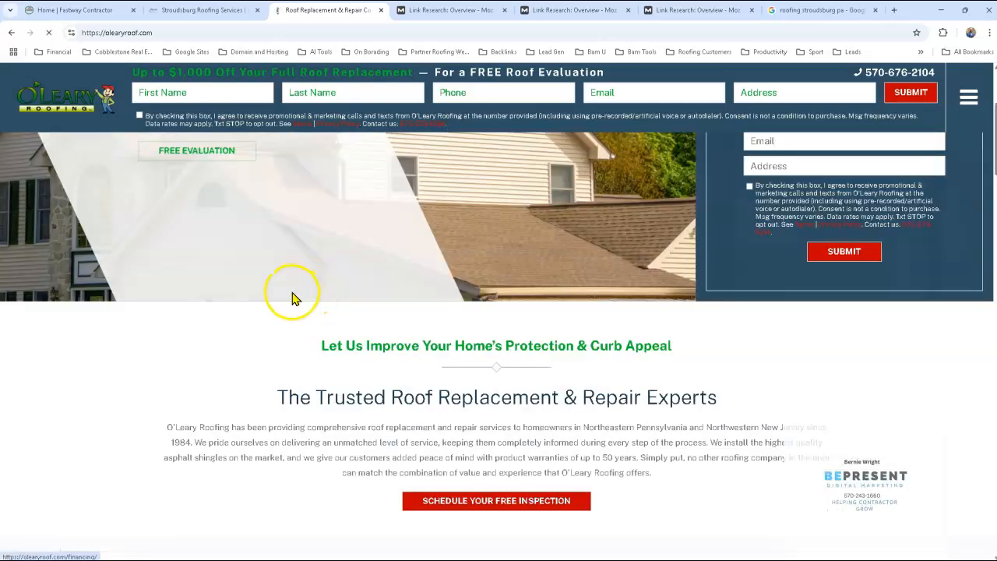
scroll(292, 299, "up", 3)
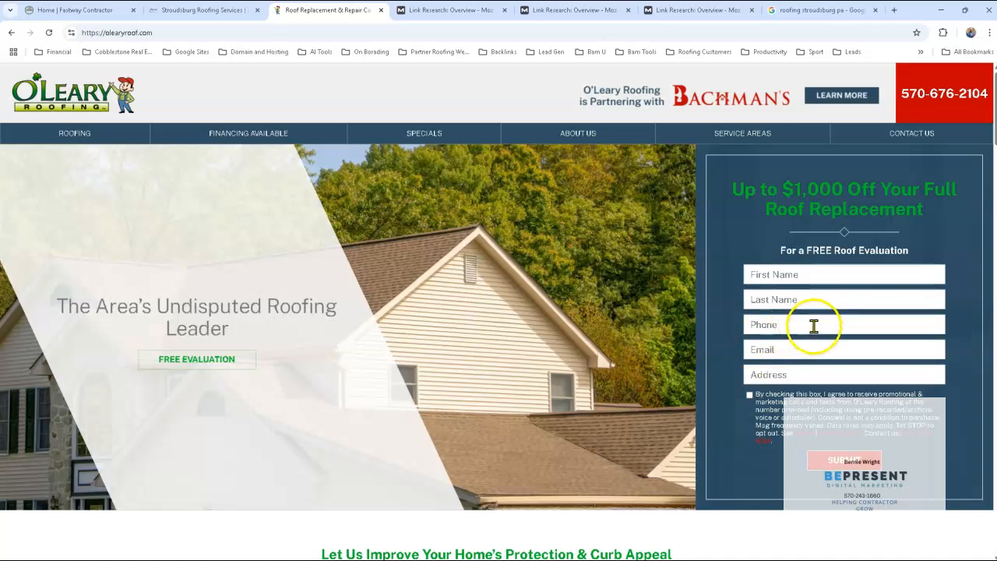
Run SEO Minion's on-page SEO analysis on the O'Leary Roofing homepage, check its word count, and close the analysis
left_click(942, 33)
left_click(841, 204)
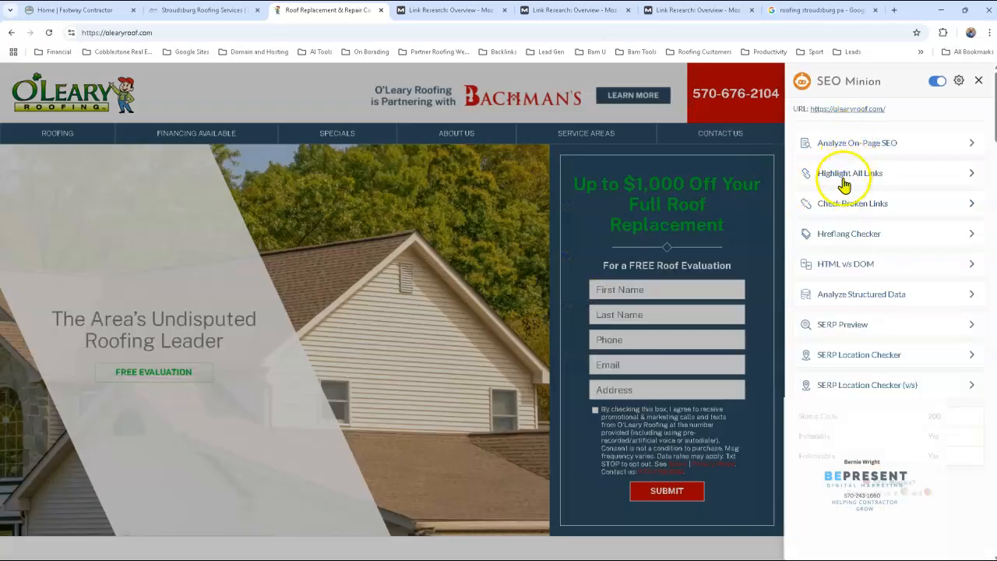
left_click(843, 145)
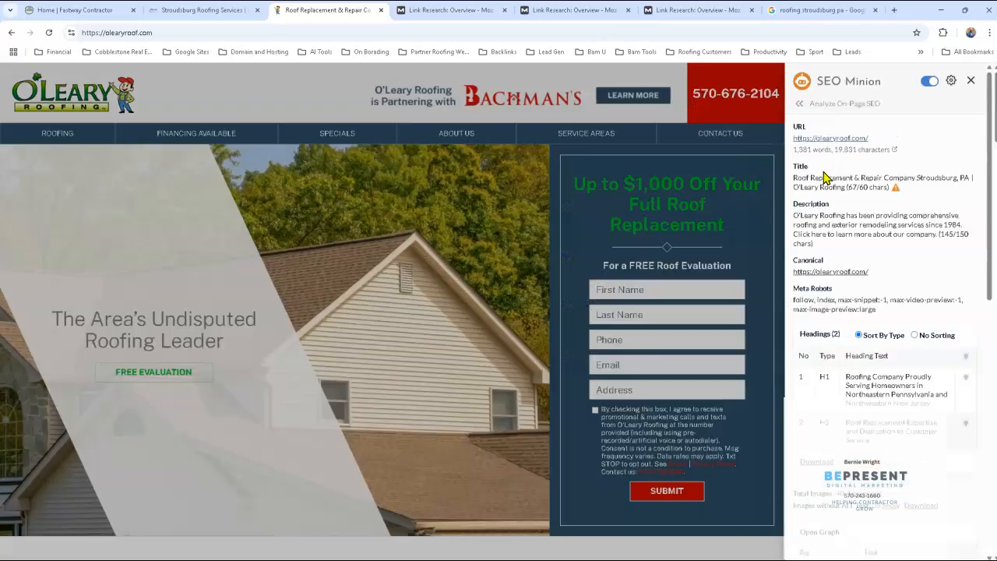
left_click(971, 81)
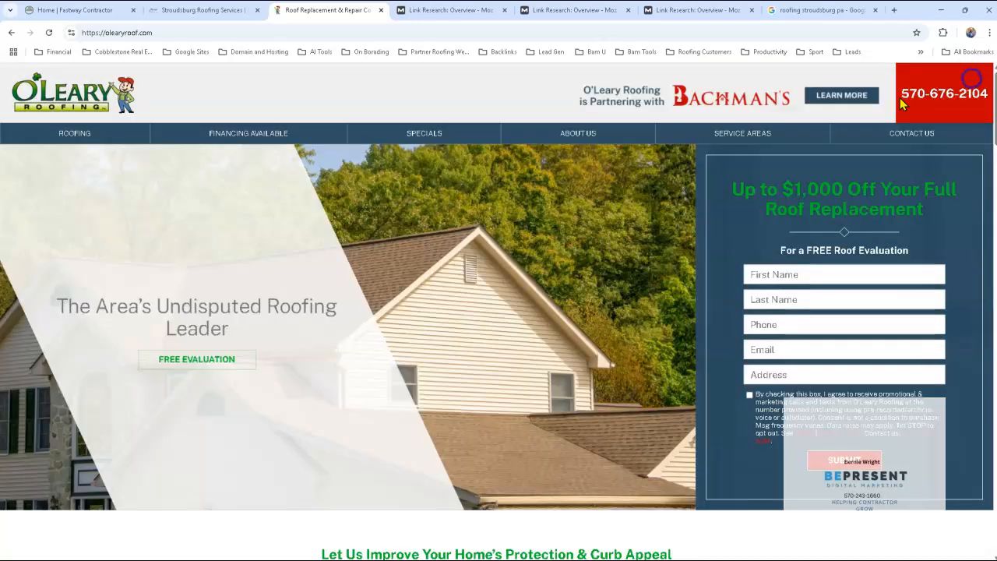
Switch to the Fastway Contractor website and review its homepage sections, including Relationships, Why Choose Us, partners, and License and Insured
left_click(68, 10)
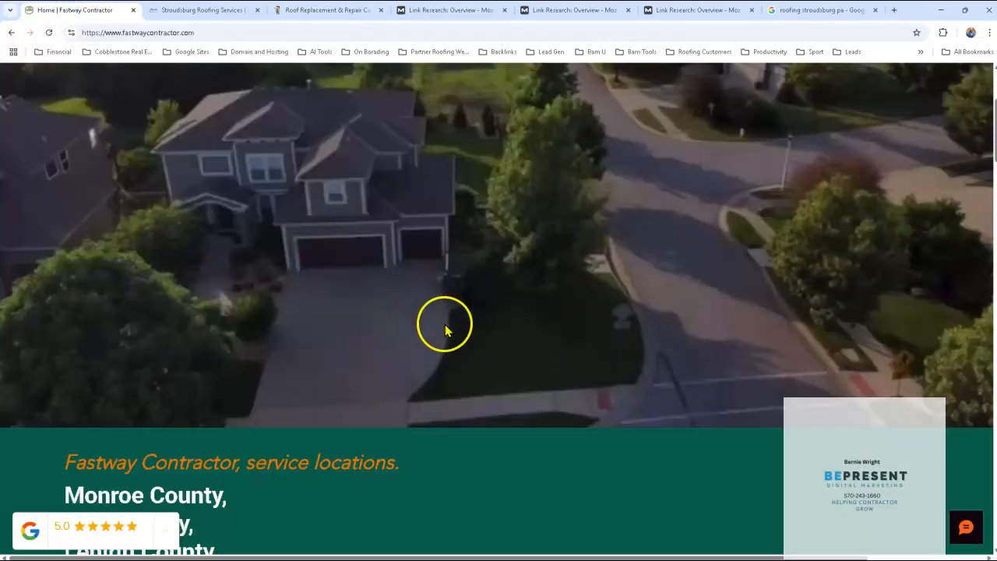
scroll(513, 346, "down", 3)
scroll(512, 346, "down", 10)
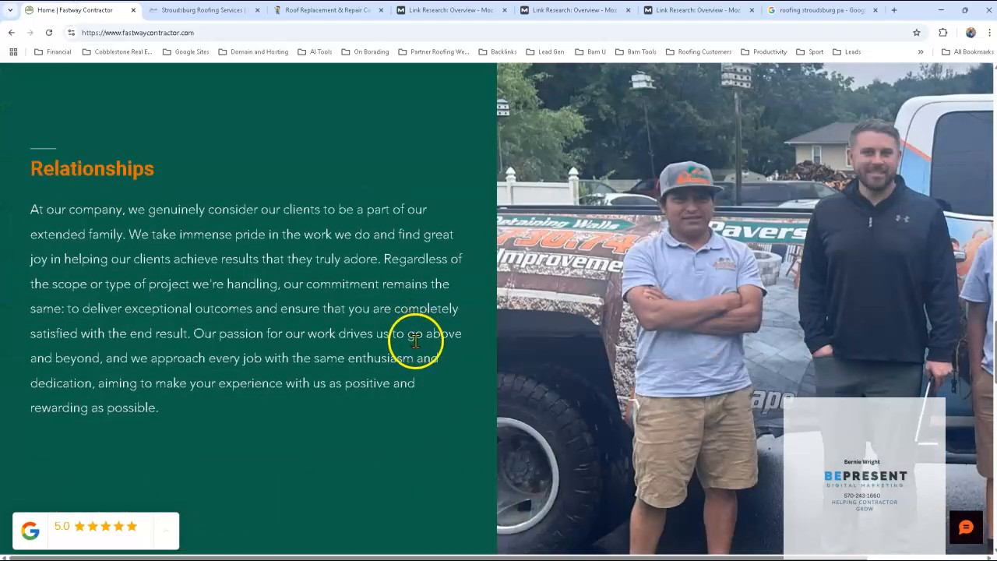
scroll(417, 351, "down", 2)
scroll(417, 354, "down", 3)
scroll(413, 360, "down", 3)
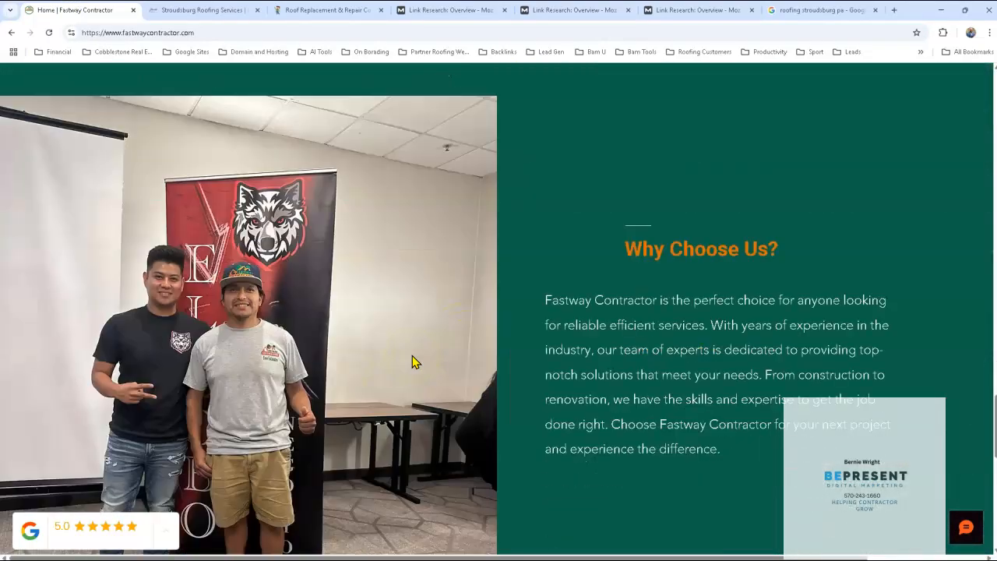
scroll(412, 358, "down", 4)
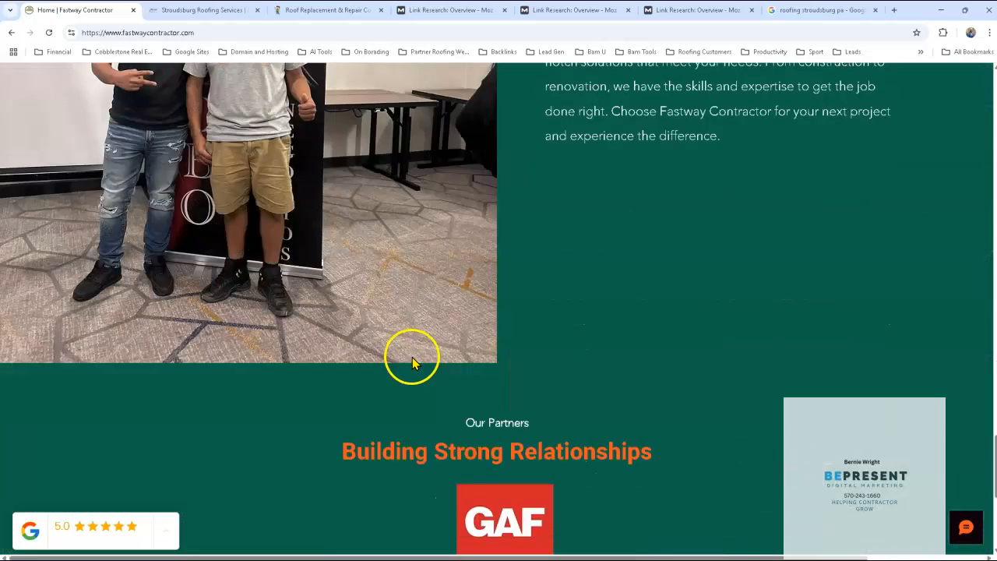
scroll(389, 355, "up", 4)
scroll(368, 345, "down", 10)
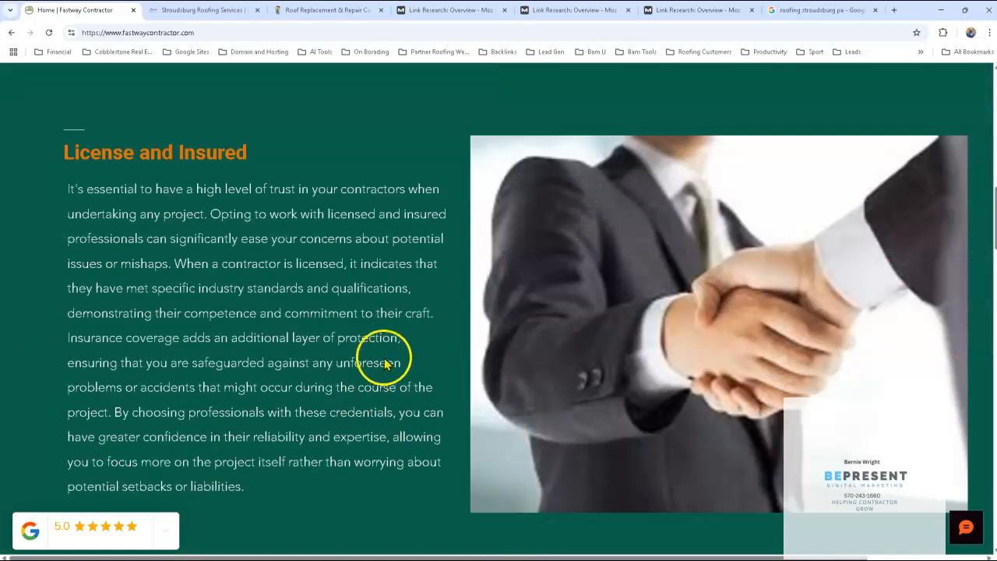
scroll(372, 357, "up", 15)
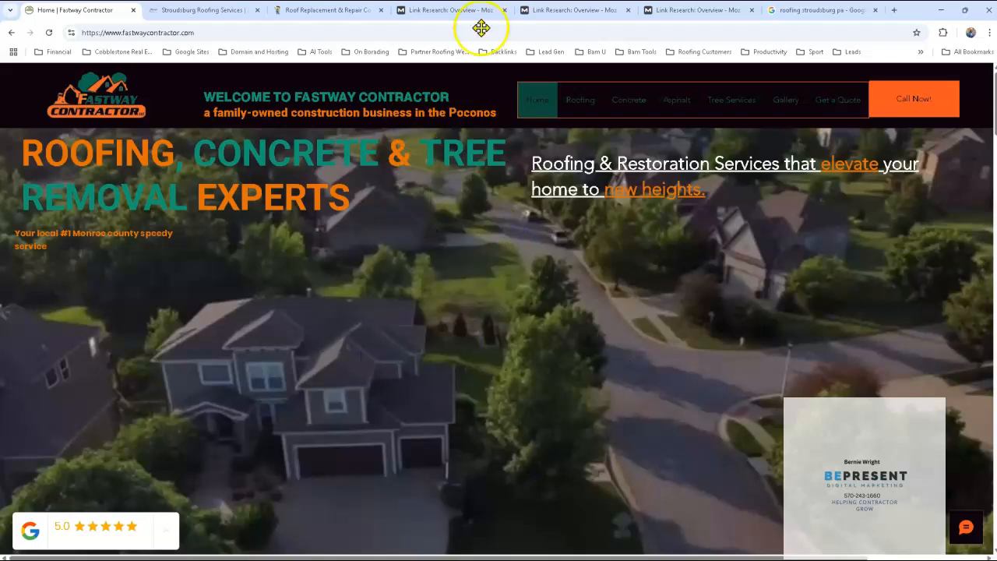
Compare the Moz Link Research overviews of Fastway Contractor and Frankie Contractor for domain authority, linking domains, inbound links and ranking keywords
left_click(447, 10)
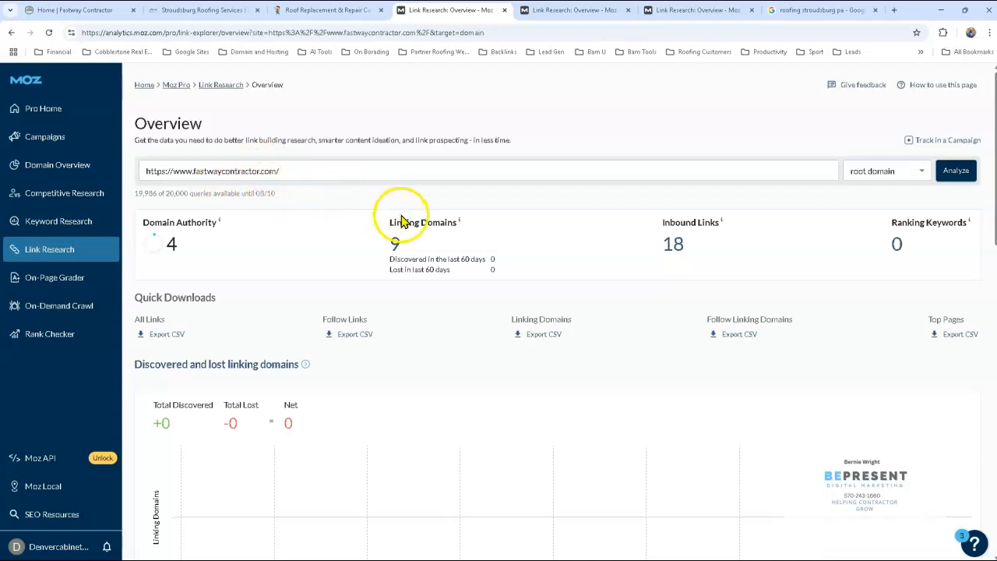
mouse_move(459, 223)
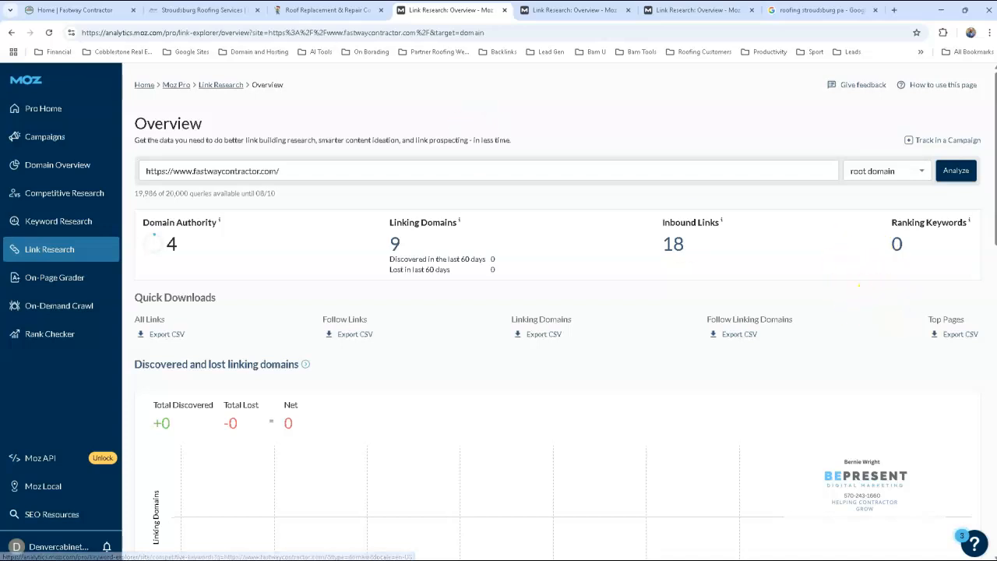
left_click(213, 10)
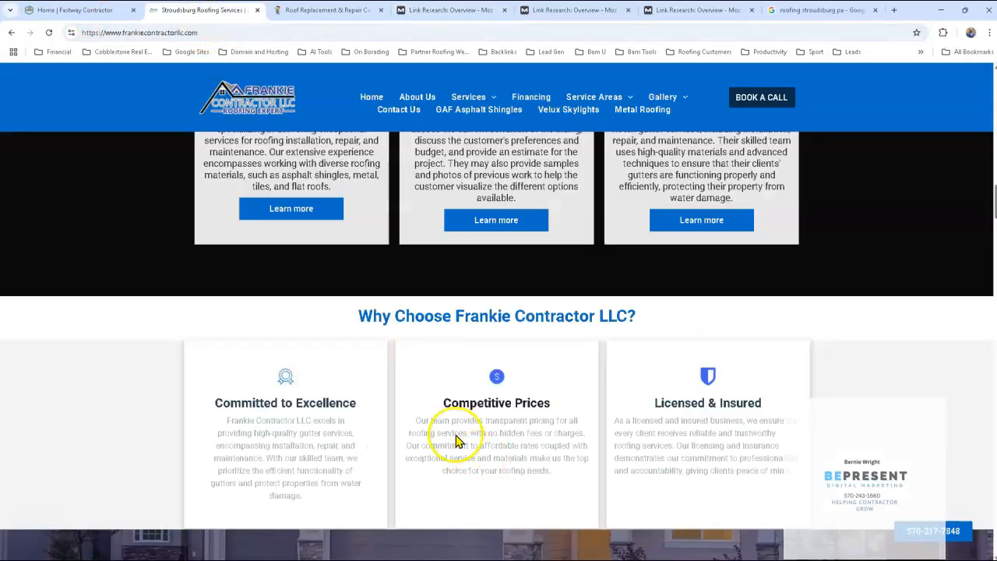
scroll(390, 411, "up", 6)
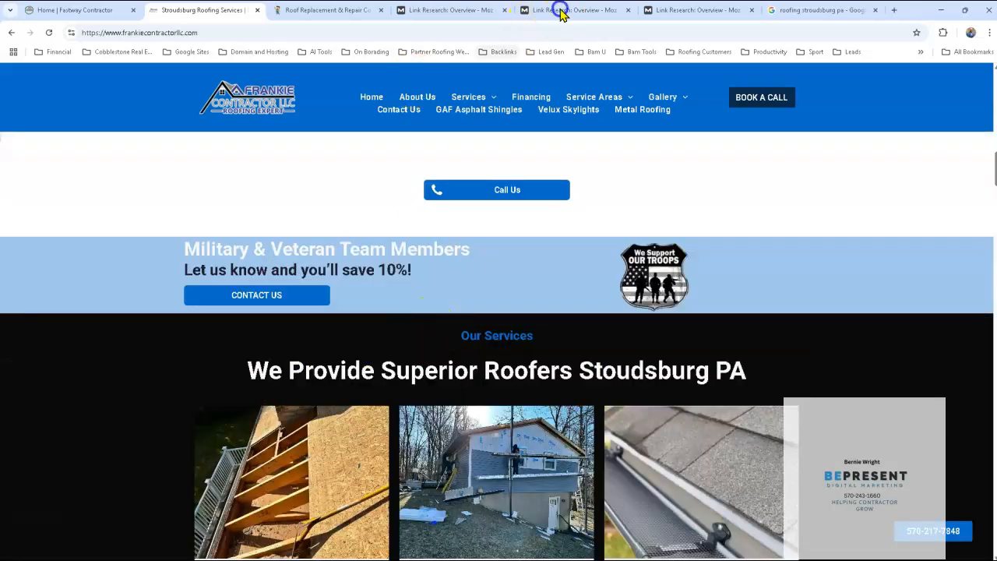
left_click(558, 13)
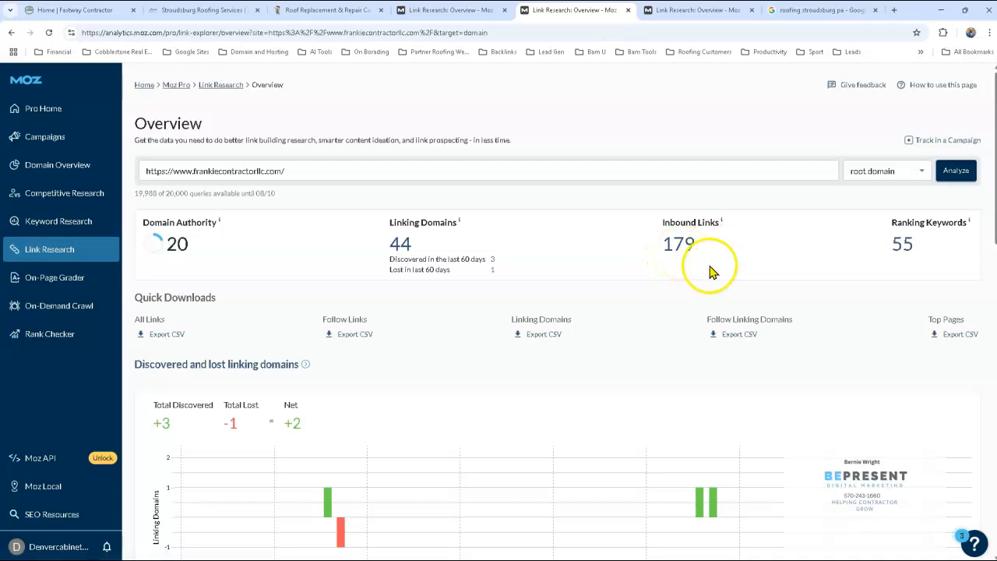
mouse_move(954, 222)
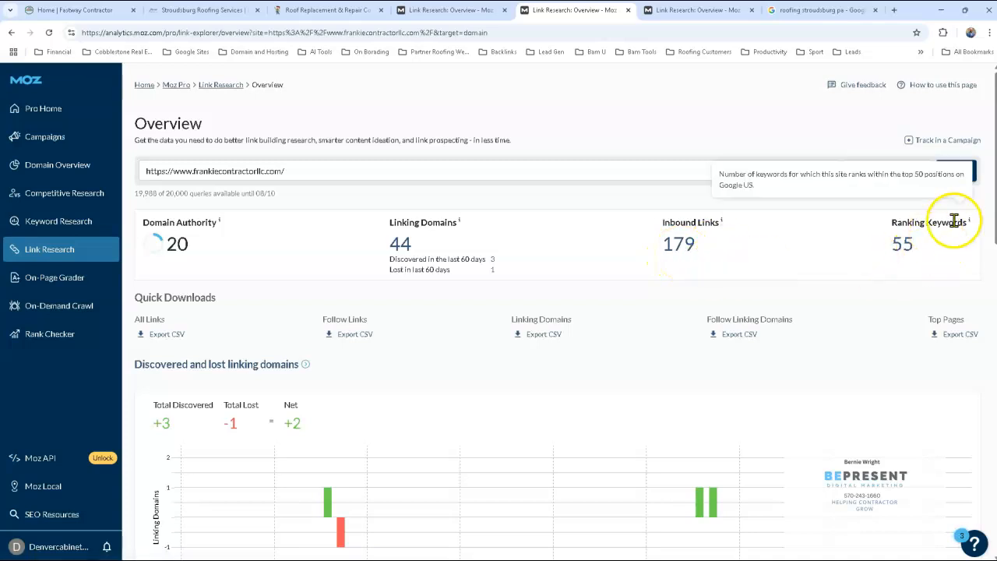
Open the Moz ranking keywords report for frankiecontractorllc.com and review the keywords with their positions, difficulty and monthly volume
left_click(902, 244)
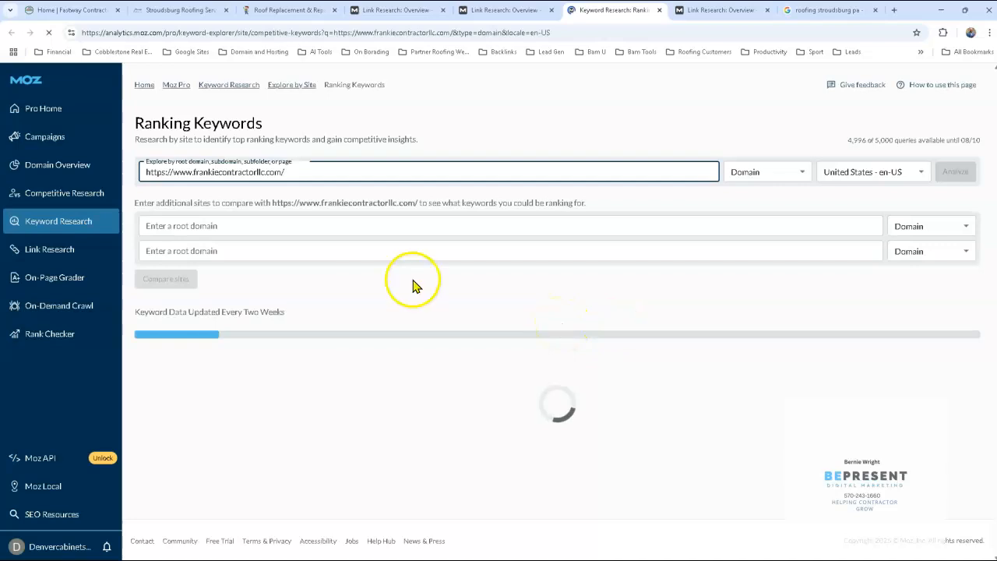
scroll(413, 286, "down", 4)
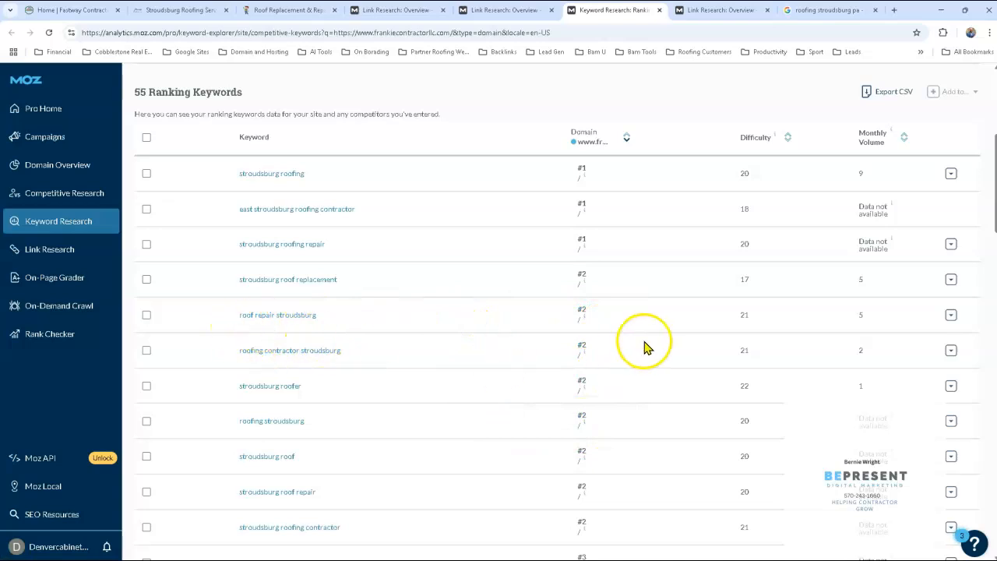
scroll(444, 312, "up", 2)
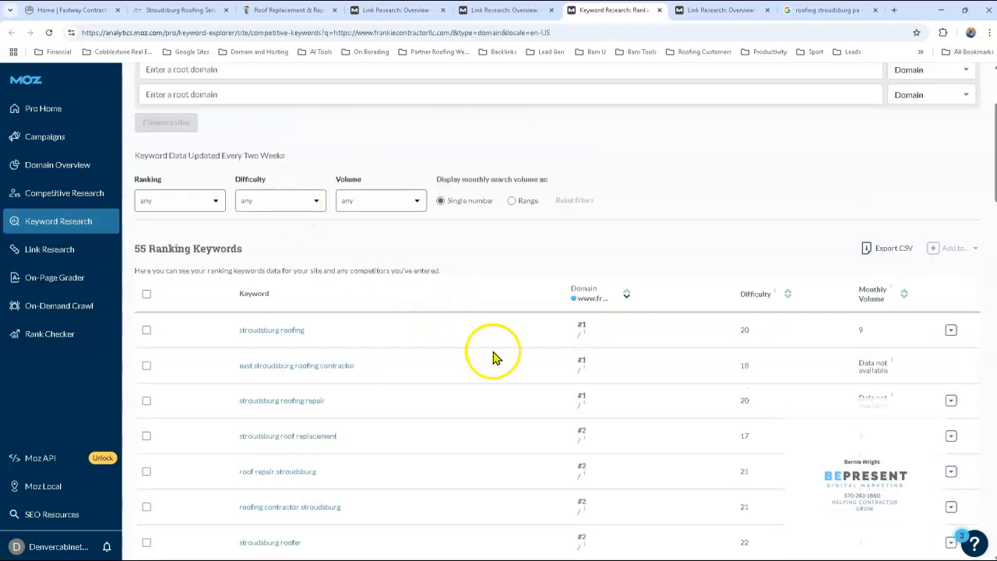
scroll(514, 342, "down", 1)
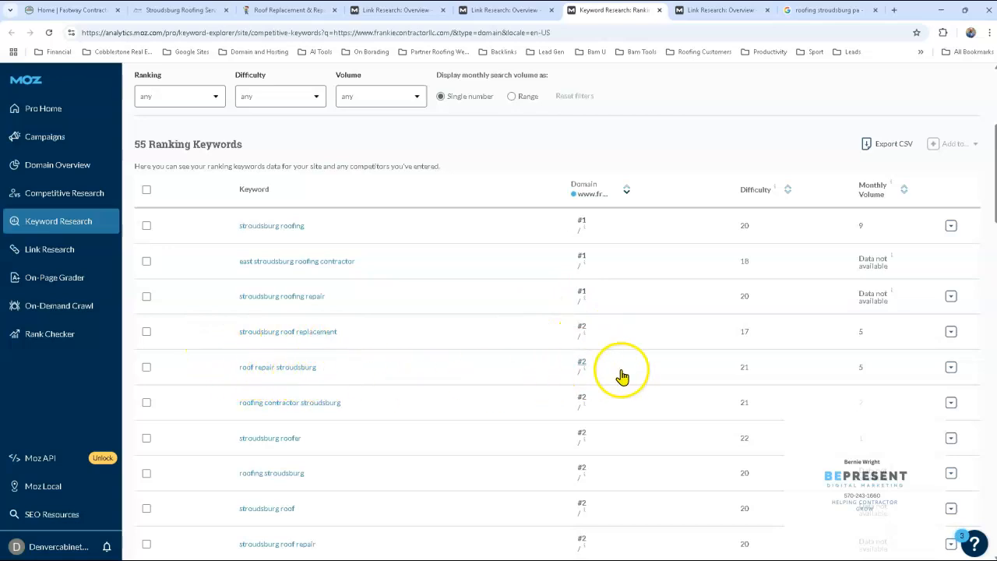
scroll(712, 341, "down", 4)
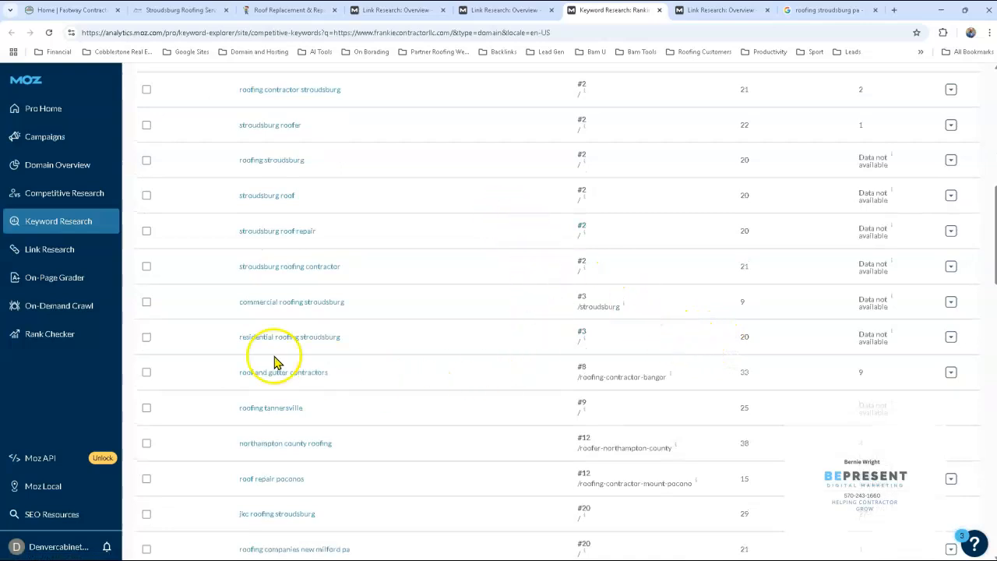
scroll(327, 374, "down", 1)
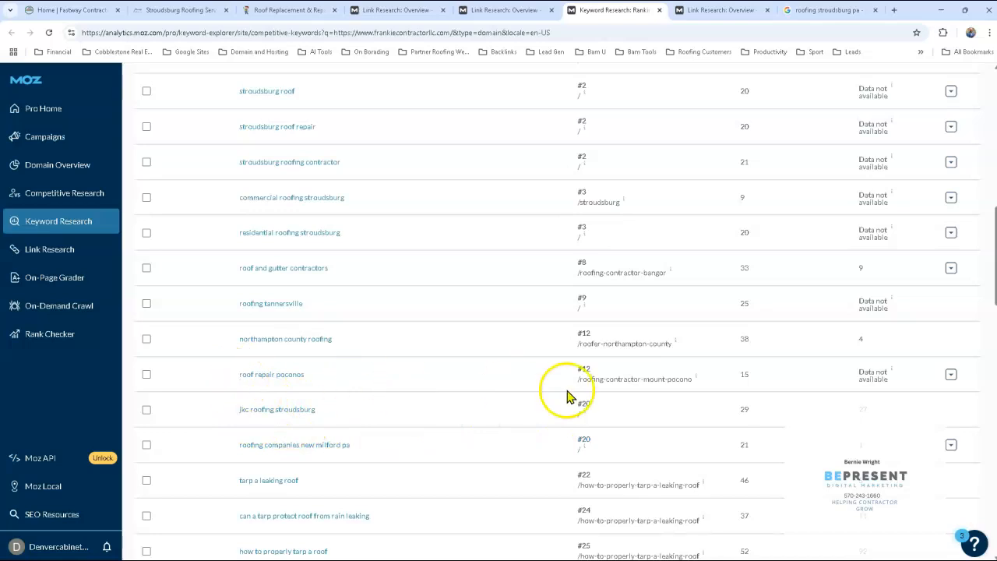
scroll(555, 300, "up", 1)
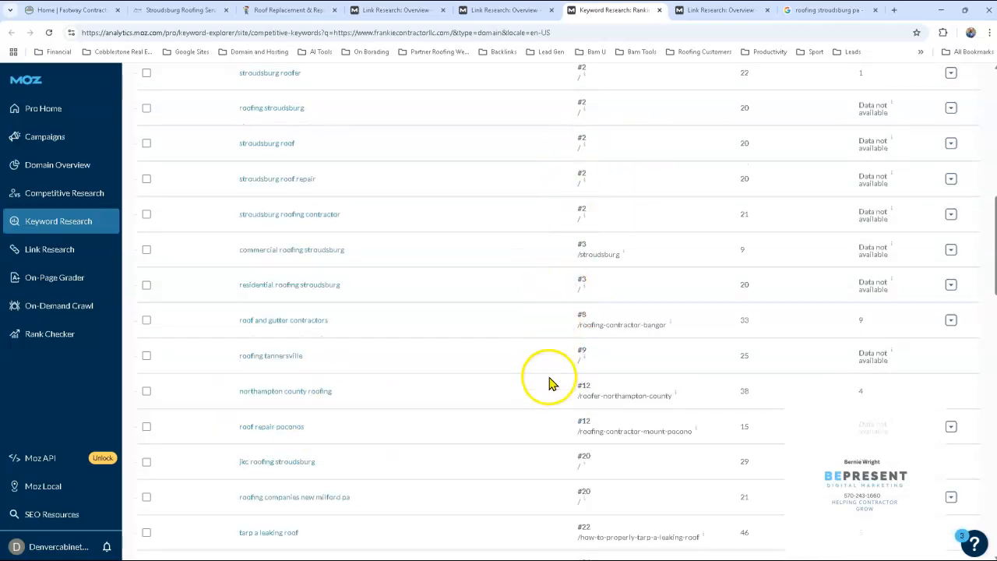
scroll(545, 380, "down", 5)
scroll(529, 382, "down", 2)
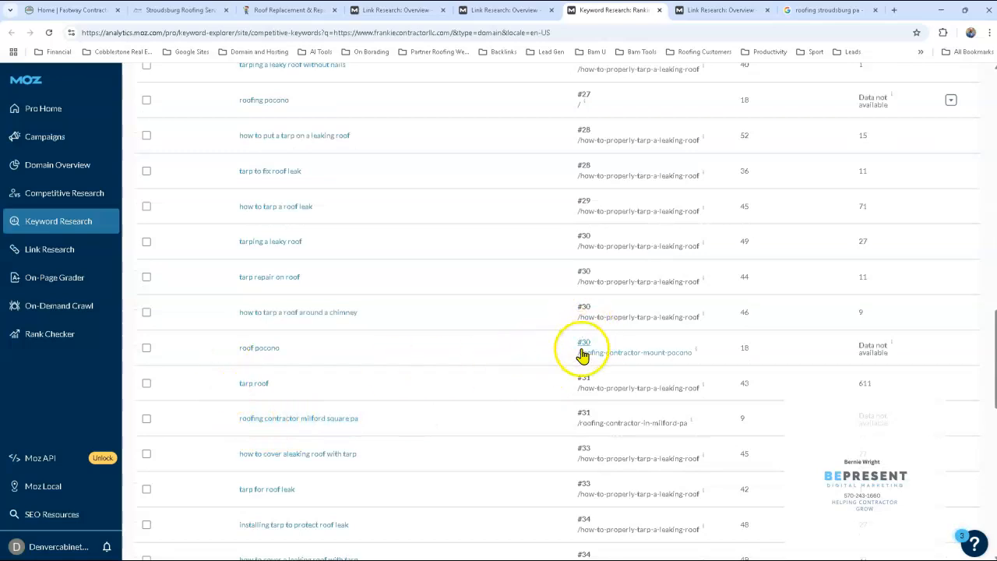
scroll(577, 366, "down", 6)
scroll(572, 383, "up", 18)
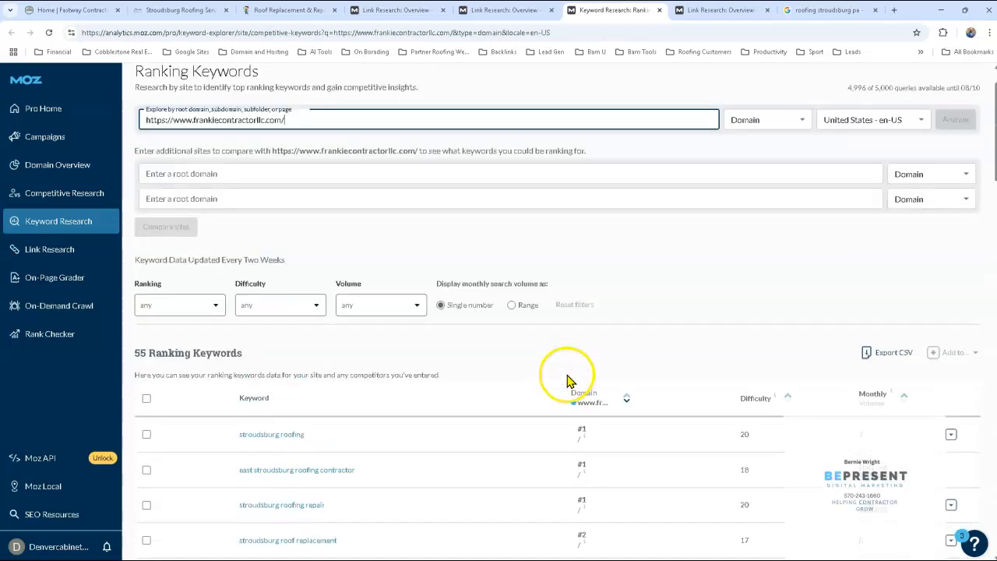
scroll(567, 381, "up", 1)
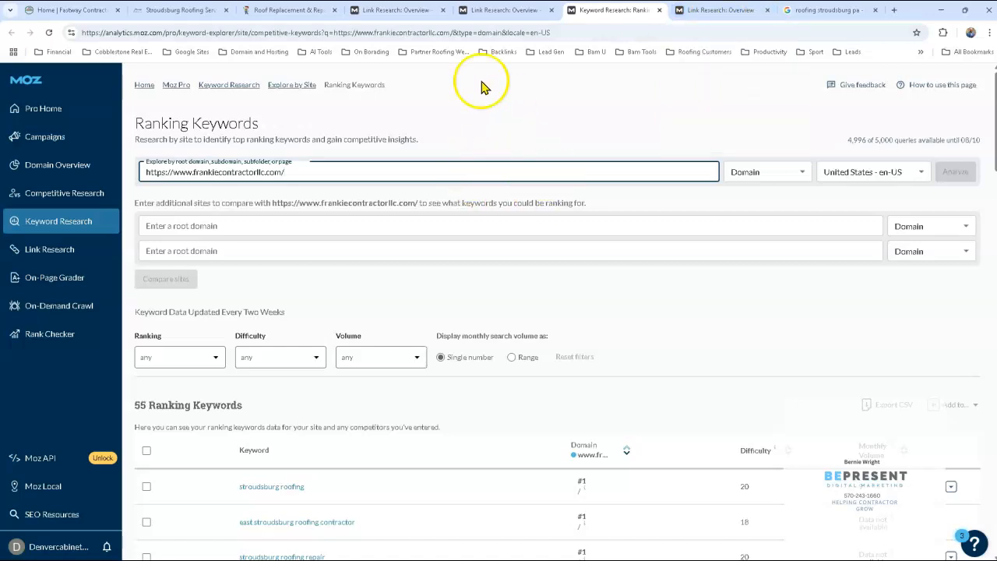
scroll(475, 386, "down", 2)
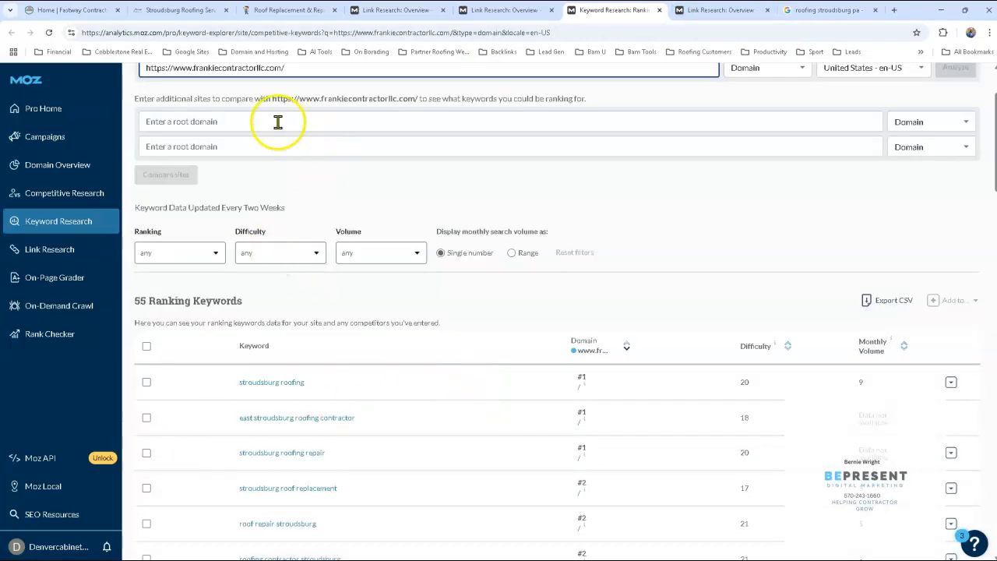
Revisit the Fastway Contractor homepage, and examine the search volume and sponsored listings in the Google results for "roofing stroudsburg pa"
left_click(76, 11)
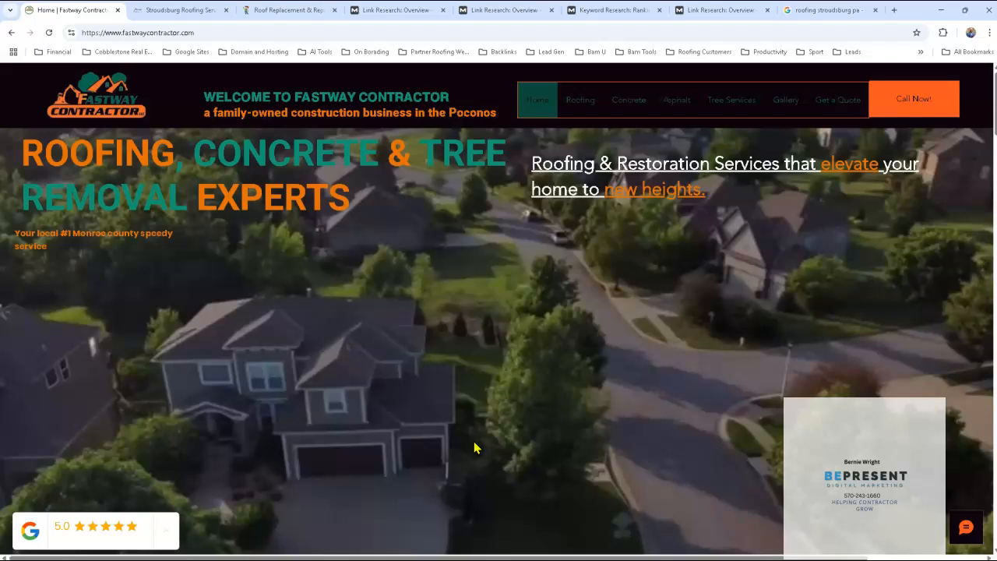
left_click(825, 12)
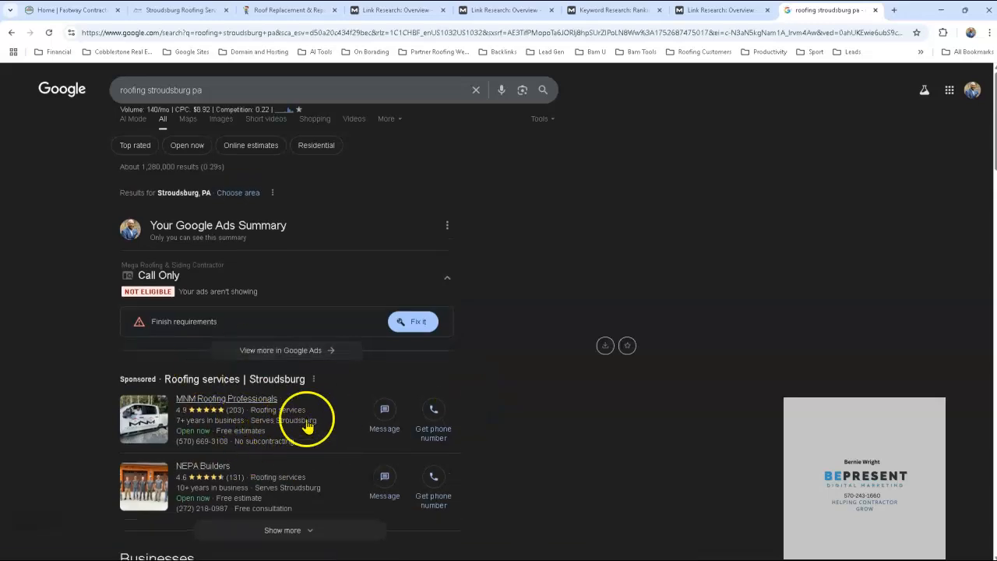
scroll(269, 421, "down", 1)
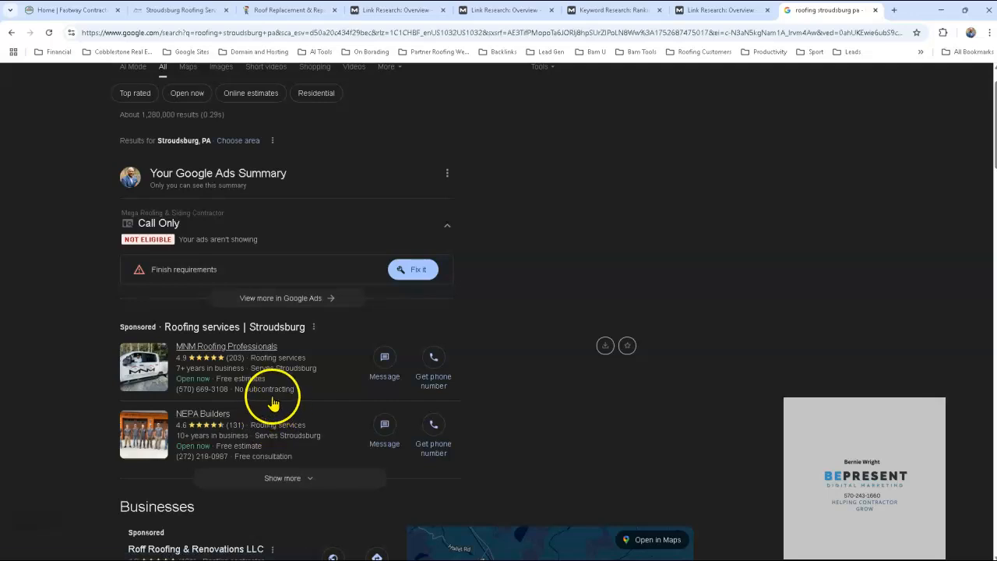
scroll(294, 413, "up", 1)
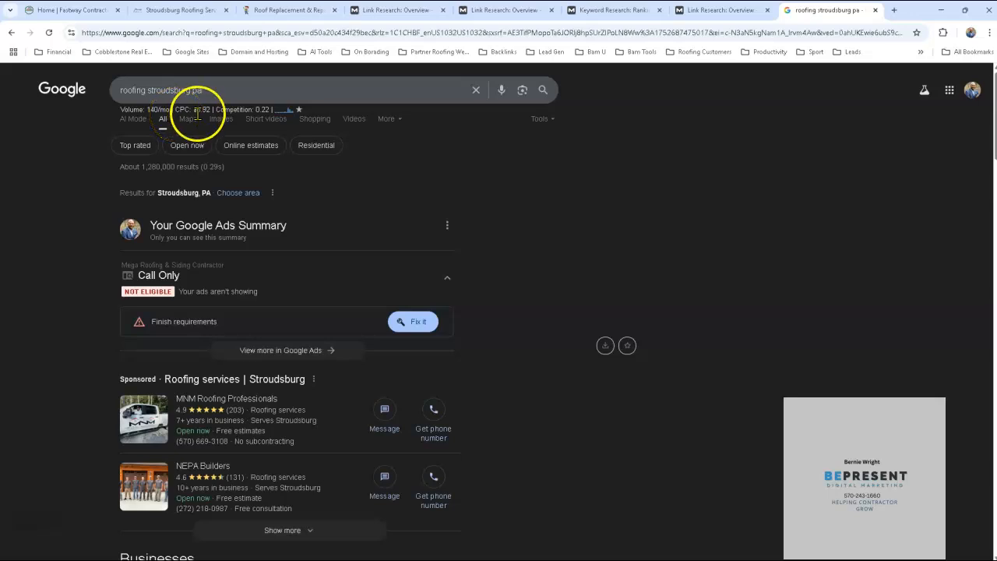
scroll(95, 194, "down", 1)
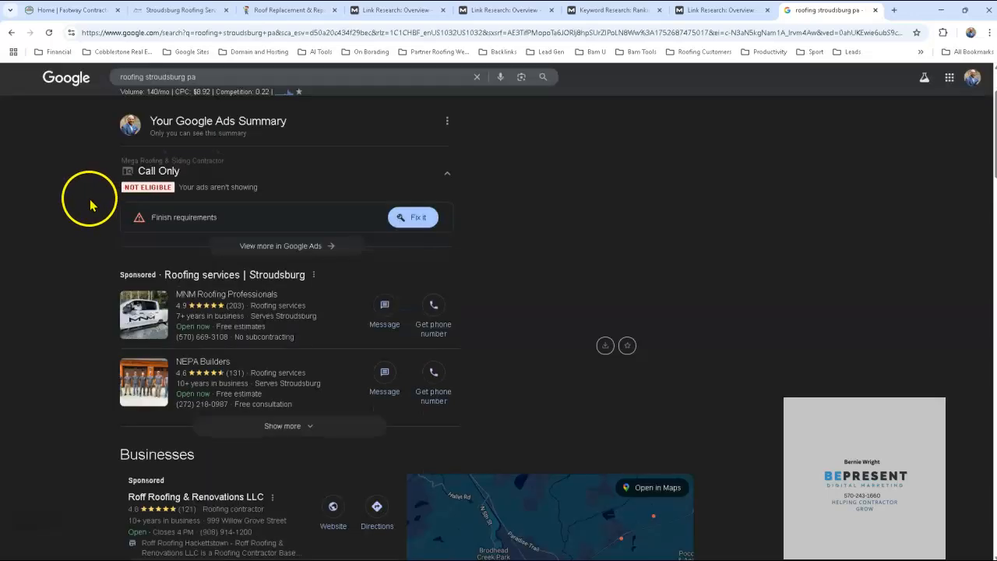
scroll(82, 243, "down", 2)
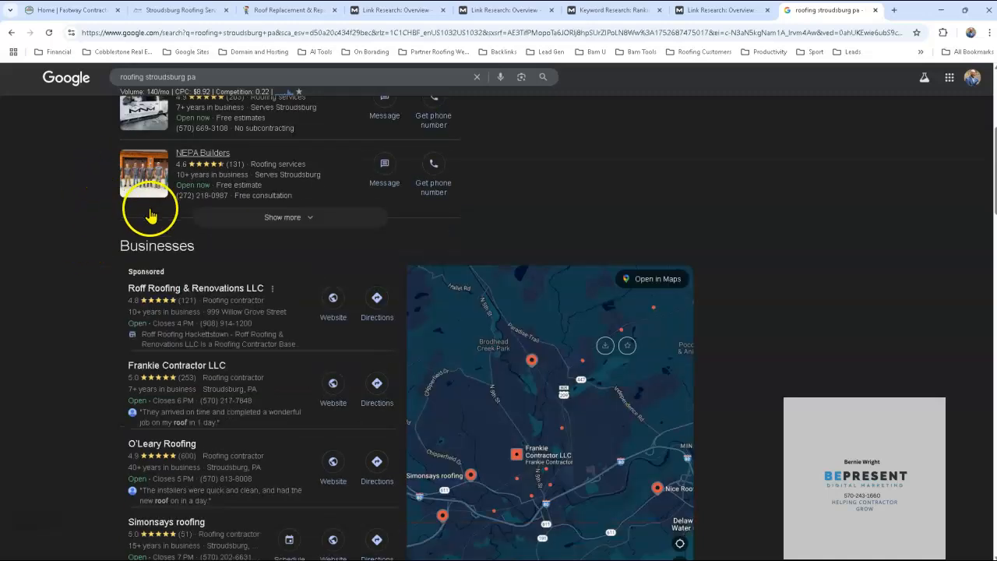
Examine the Google business listings and reviews for Frankie Contractor, O'Leary Roofing and Simonsays roofing, and the organic results below them
scroll(105, 226, "down", 1)
scroll(90, 218, "down", 1)
scroll(92, 223, "up", 1)
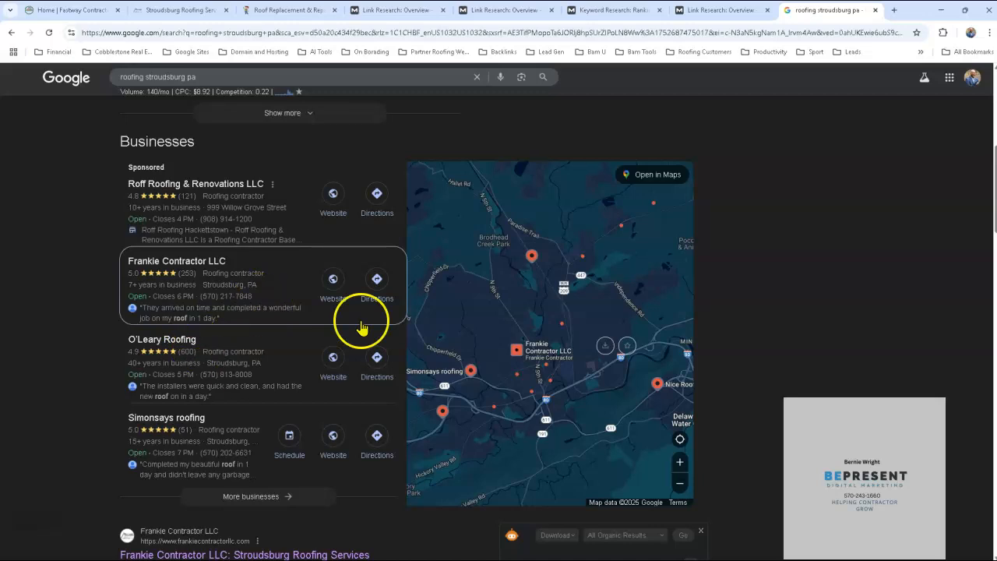
mouse_move(267, 285)
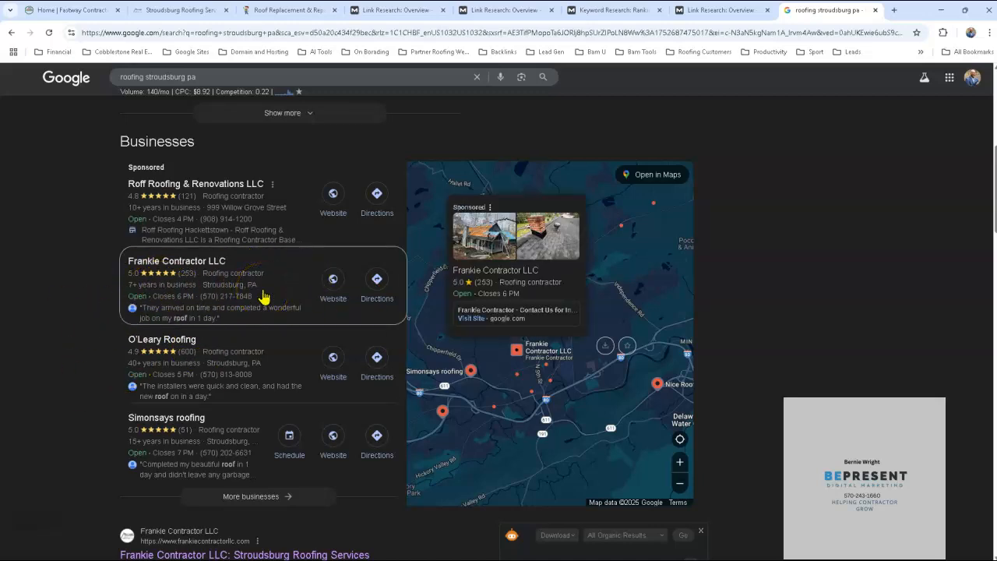
mouse_move(250, 366)
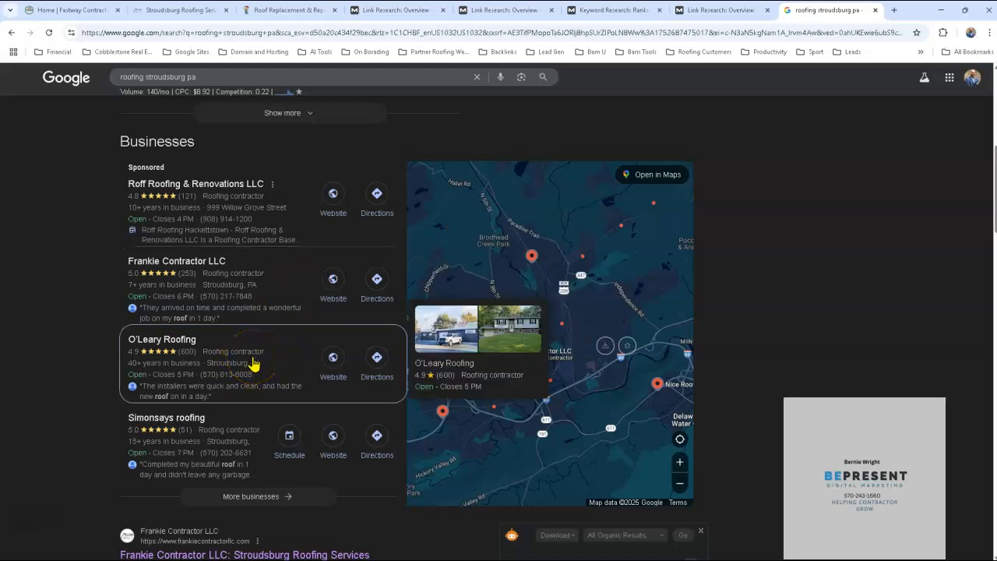
scroll(78, 331, "down", 2)
mouse_move(221, 327)
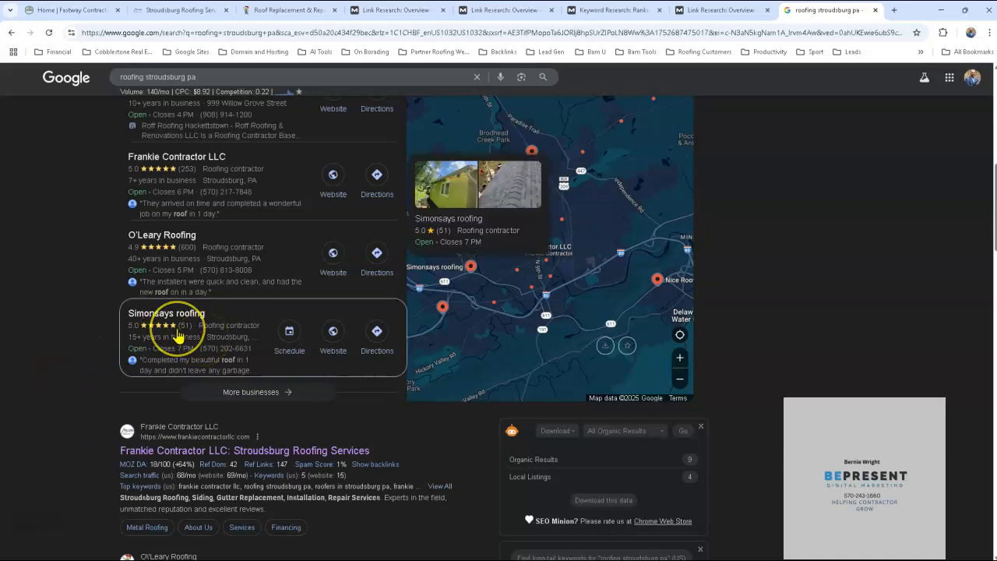
scroll(242, 346, "up", 2)
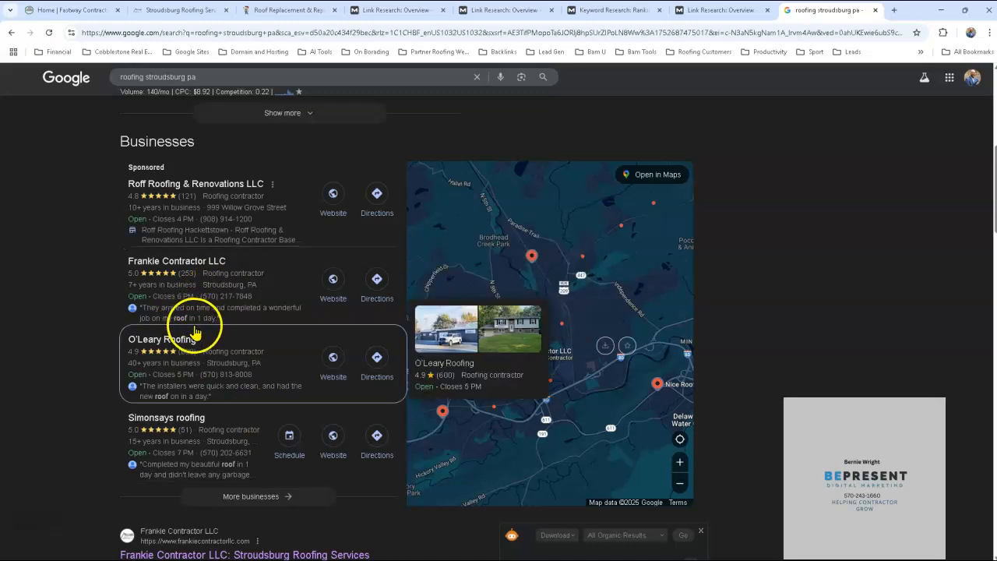
scroll(242, 296, "down", 3)
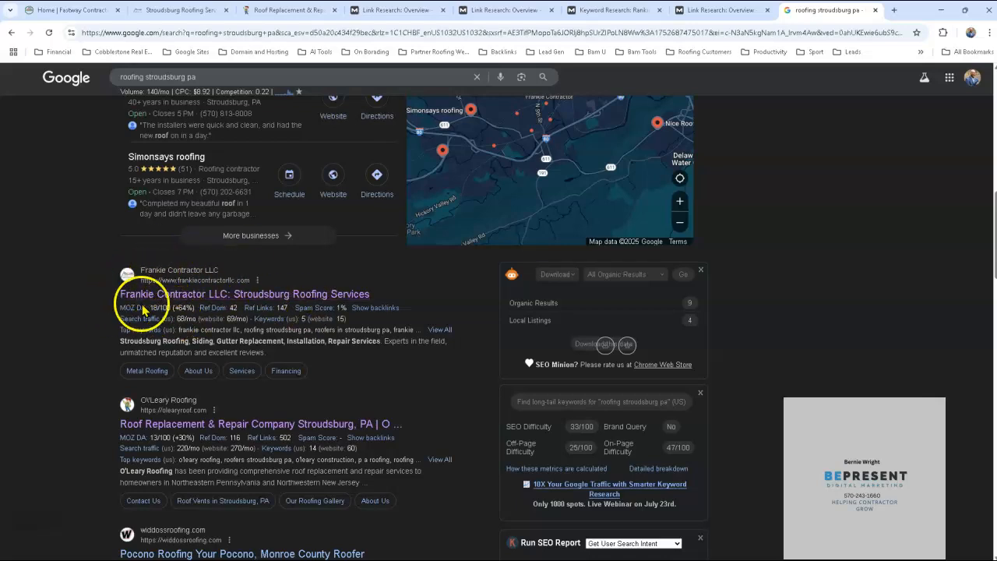
Compare the organic results for "roofing stroudsburg pa" with the local business listings, and return to the Fastway Contractor homepage
scroll(109, 319, "down", 2)
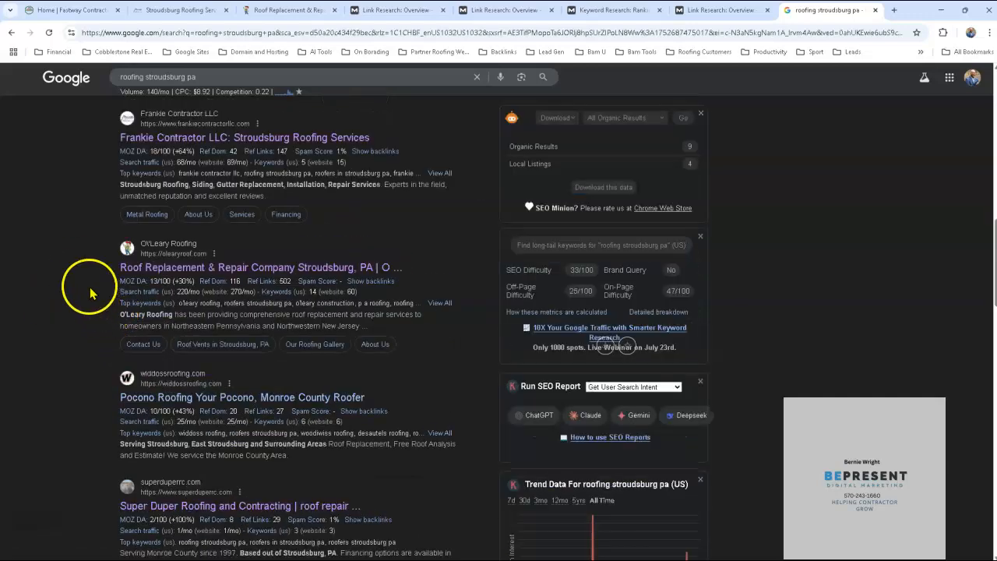
mouse_move(324, 411)
scroll(109, 334, "down", 3)
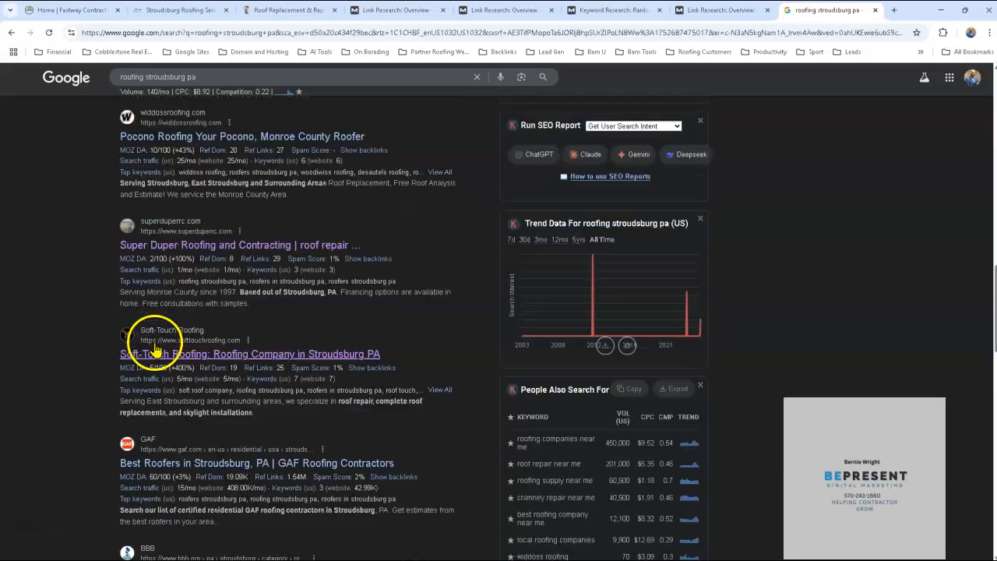
scroll(159, 351, "up", 1)
scroll(162, 347, "up", 7)
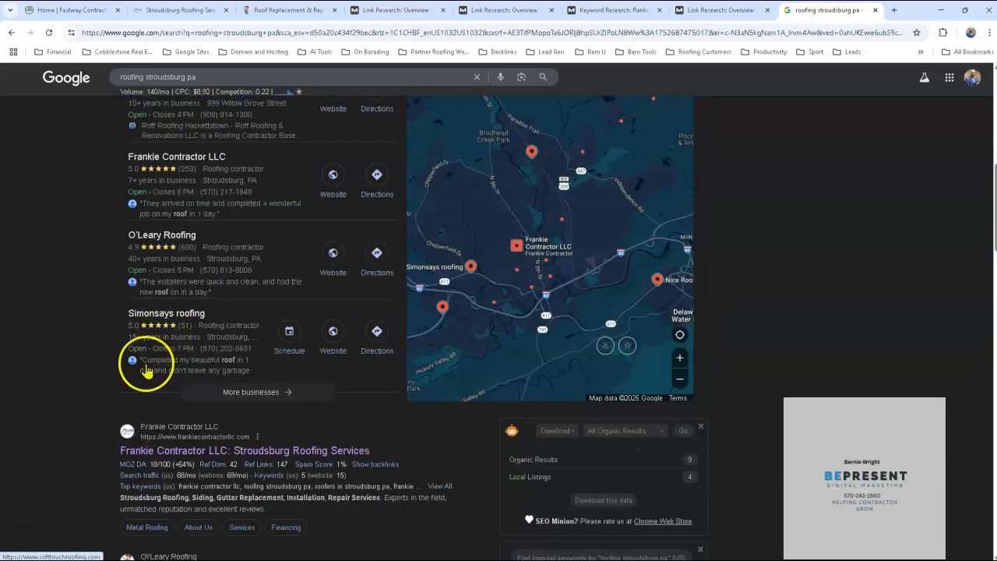
scroll(297, 441, "down", 2)
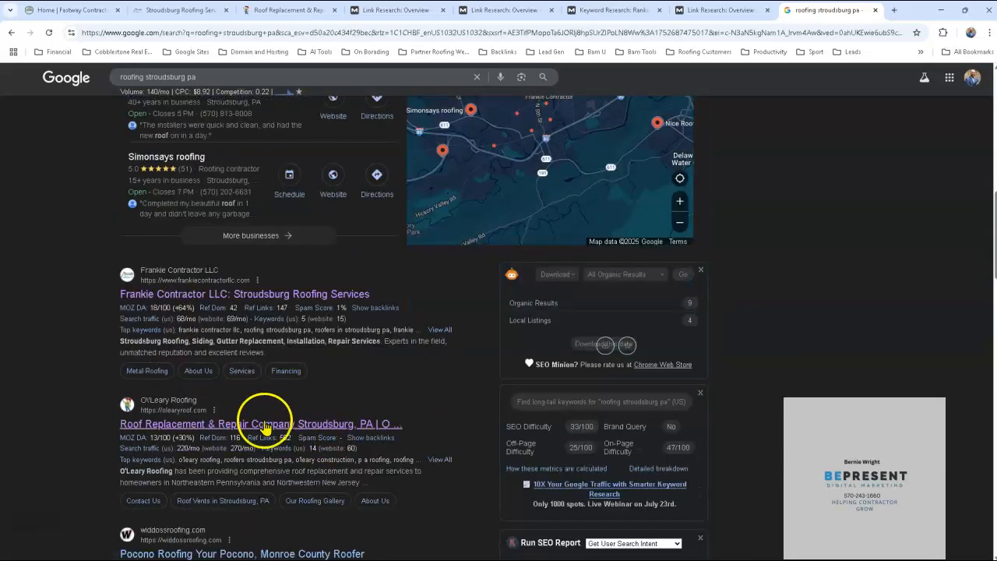
scroll(284, 427, "down", 3)
scroll(267, 417, "up", 8)
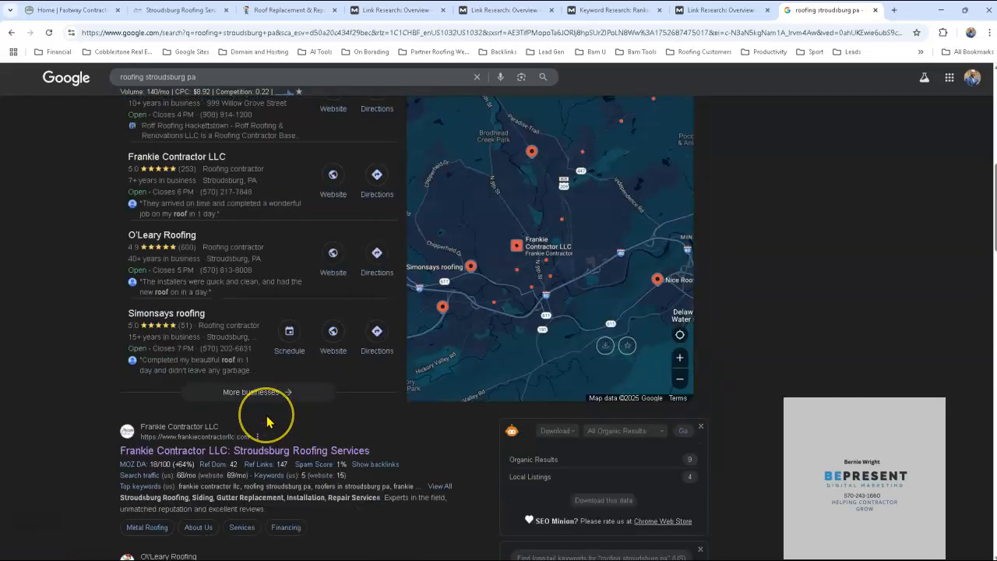
left_click(64, 11)
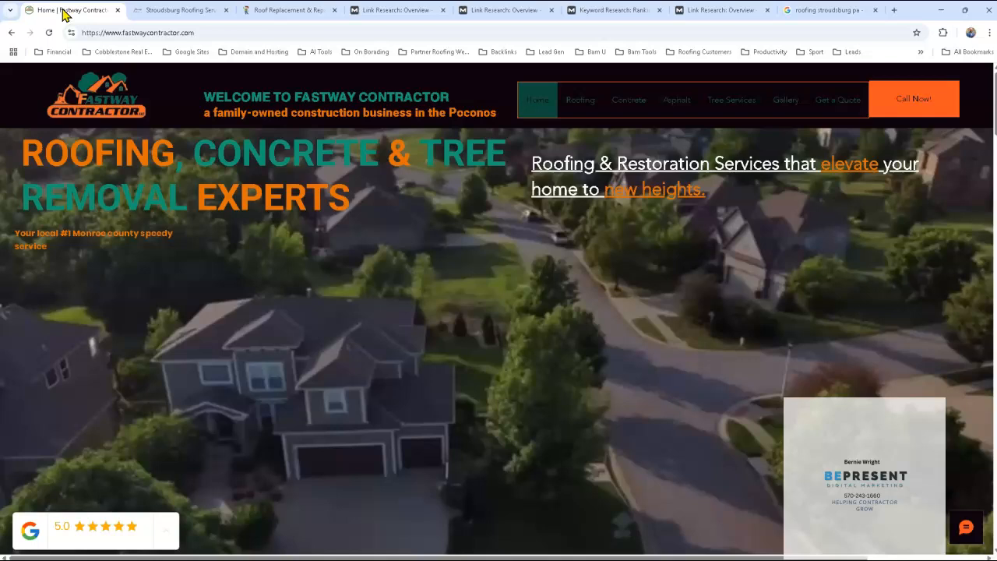